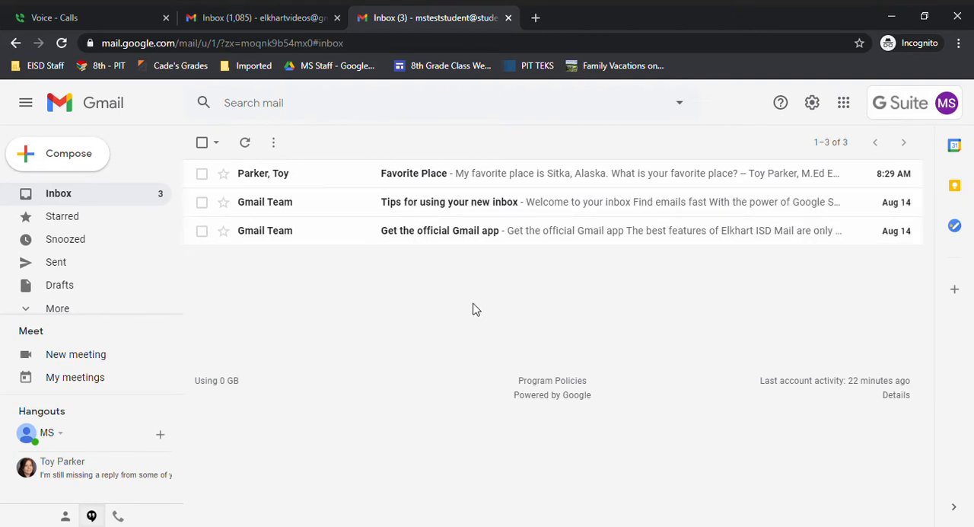
Step: Open and read the "Get the official Gmail app" email from the Gmail Team in the inbox, and delete it
click(449, 239)
scroll(466, 381, down, 3)
scroll(475, 381, down, 2)
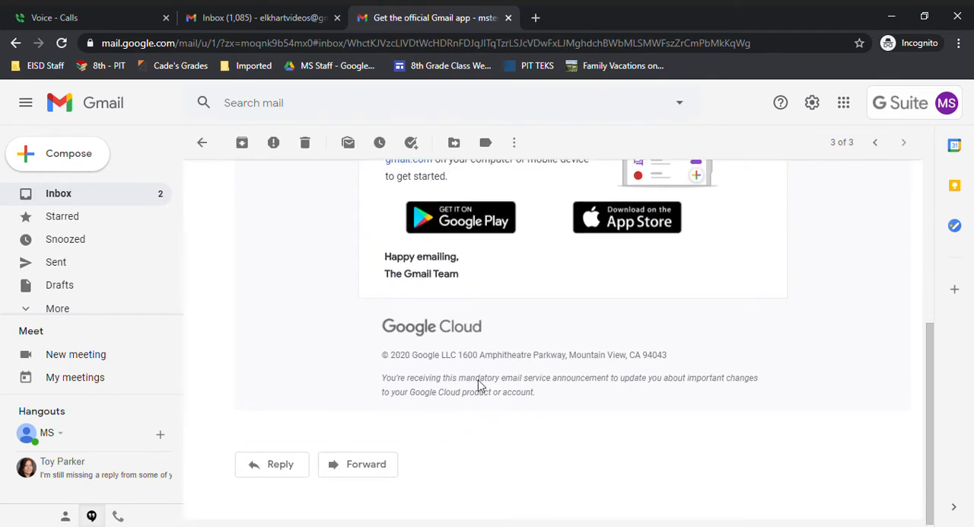
scroll(479, 380, up, 4)
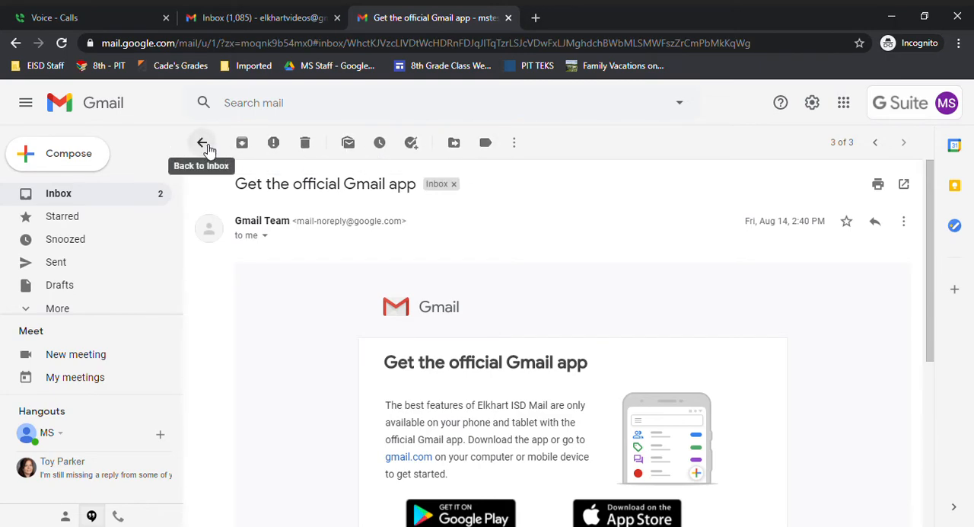
click(306, 144)
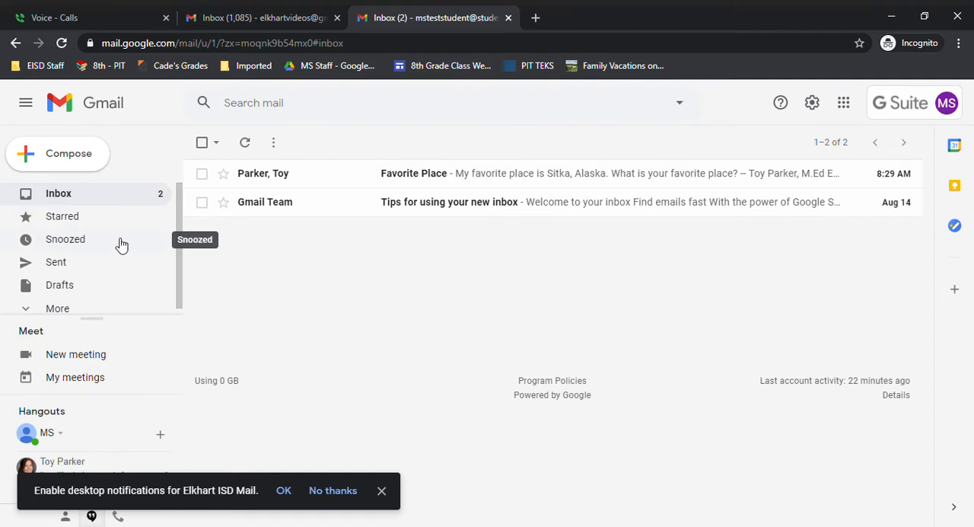
Step: View the Sent and Drafts folders and dismiss the desktop notifications request
click(65, 265)
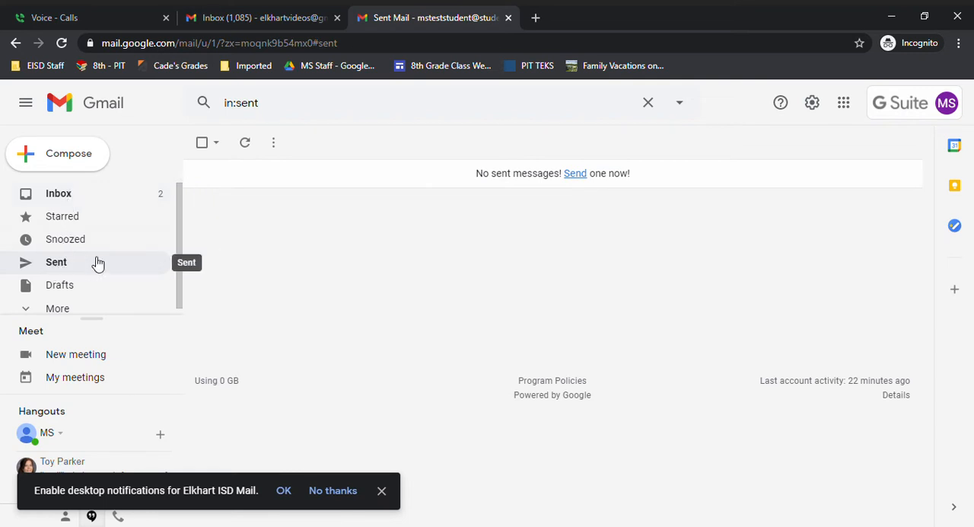
scroll(115, 276, down, 1)
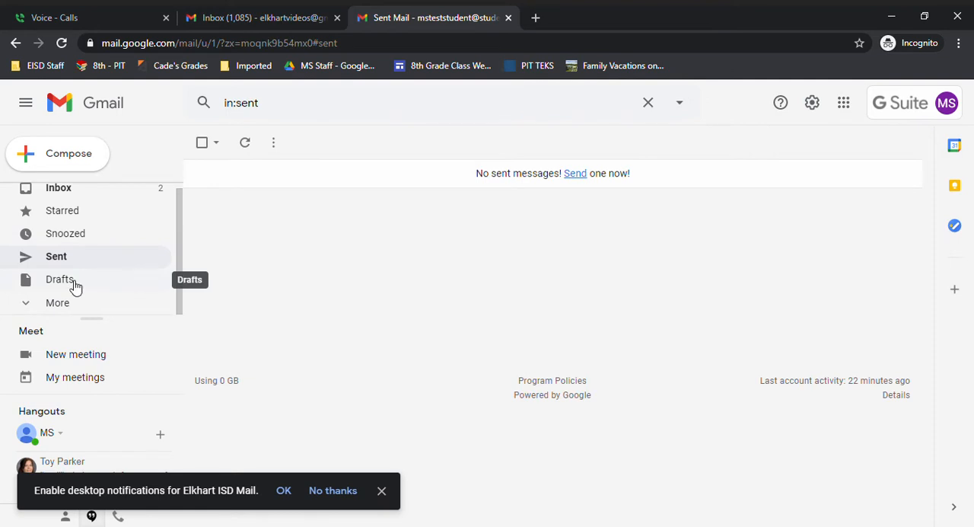
click(74, 286)
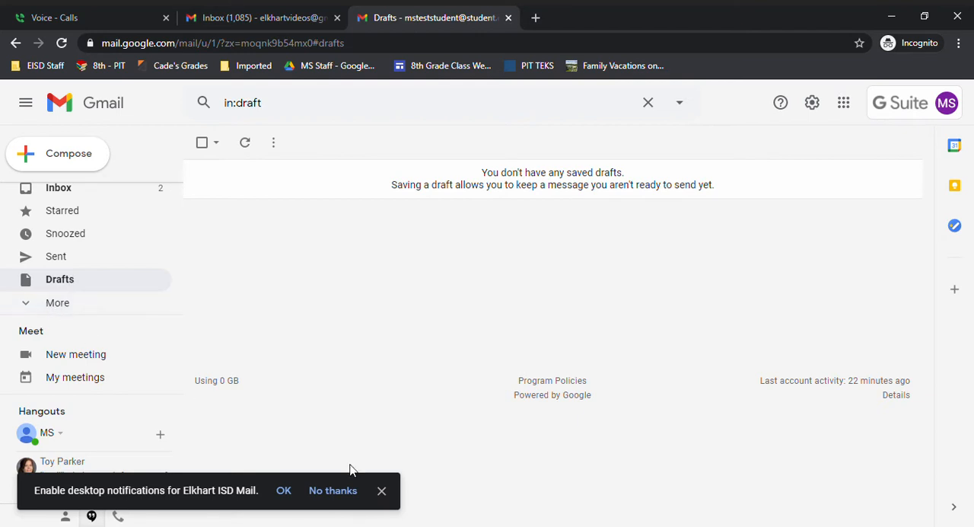
click(382, 491)
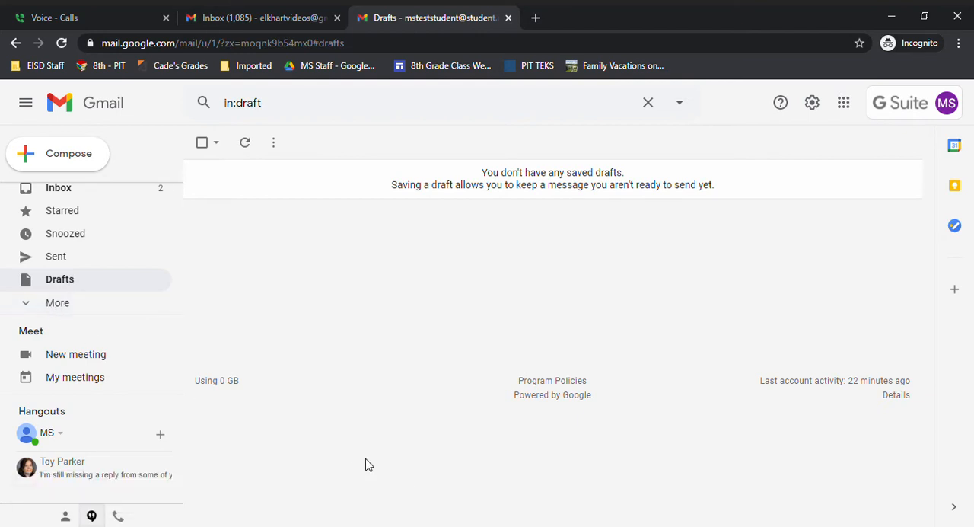
Step: Expand the full list of mail folders and view the contents of Spam and Trash
click(35, 305)
scroll(135, 249, down, 2)
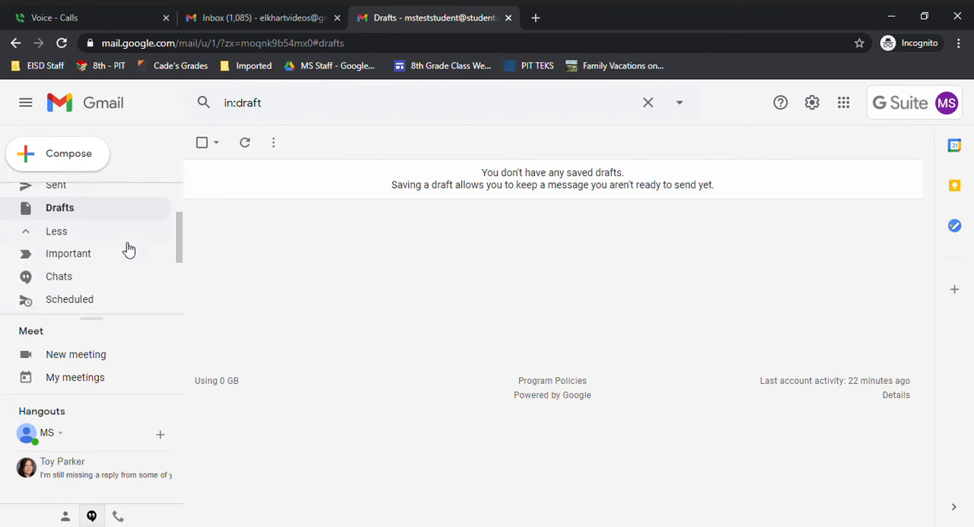
scroll(128, 248, down, 2)
scroll(127, 249, up, 2)
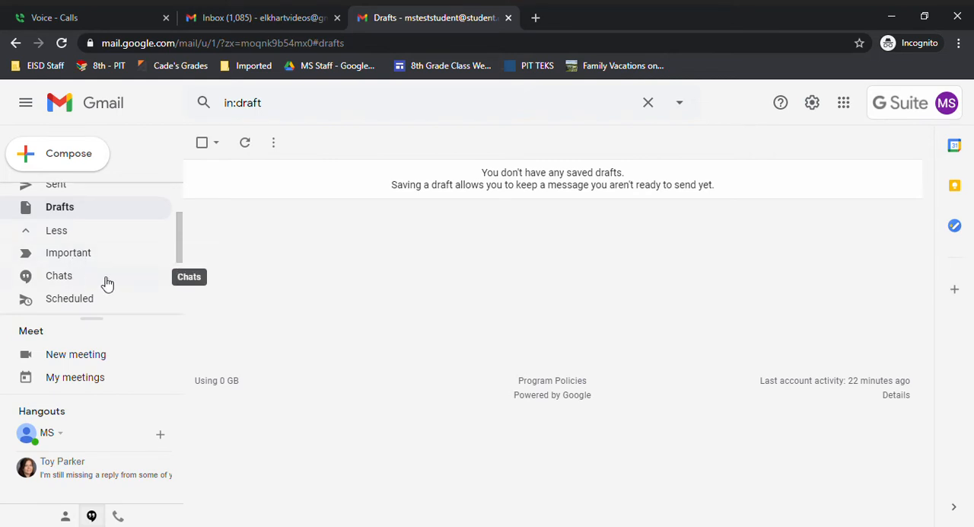
scroll(104, 282, down, 2)
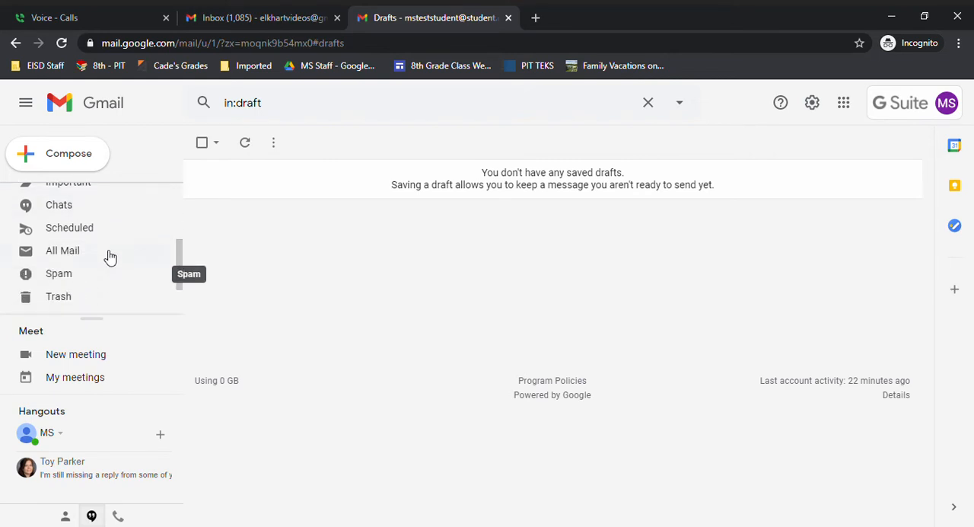
click(59, 274)
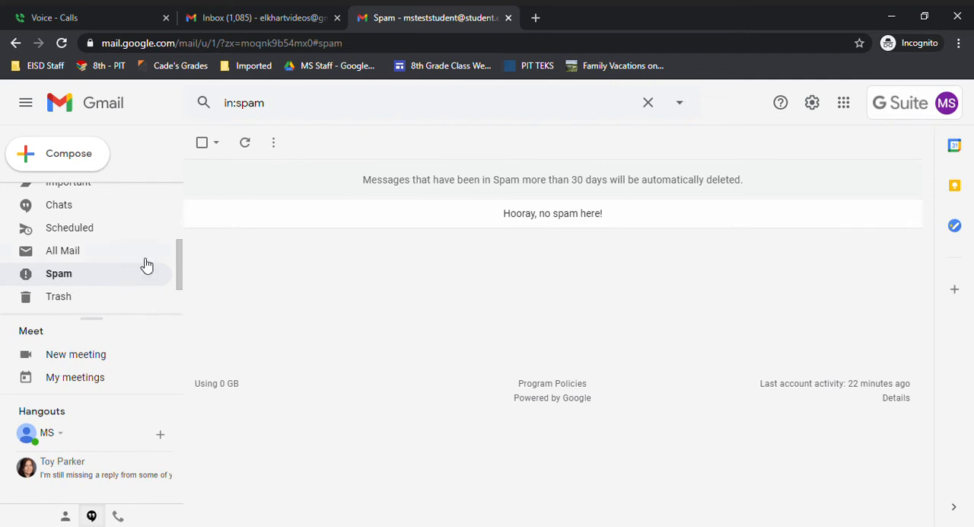
scroll(172, 256, down, 1)
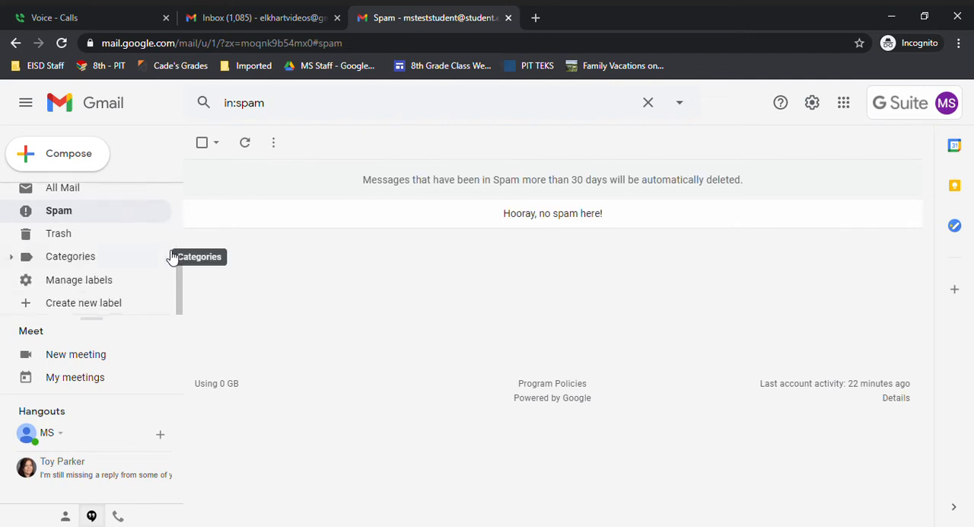
click(59, 234)
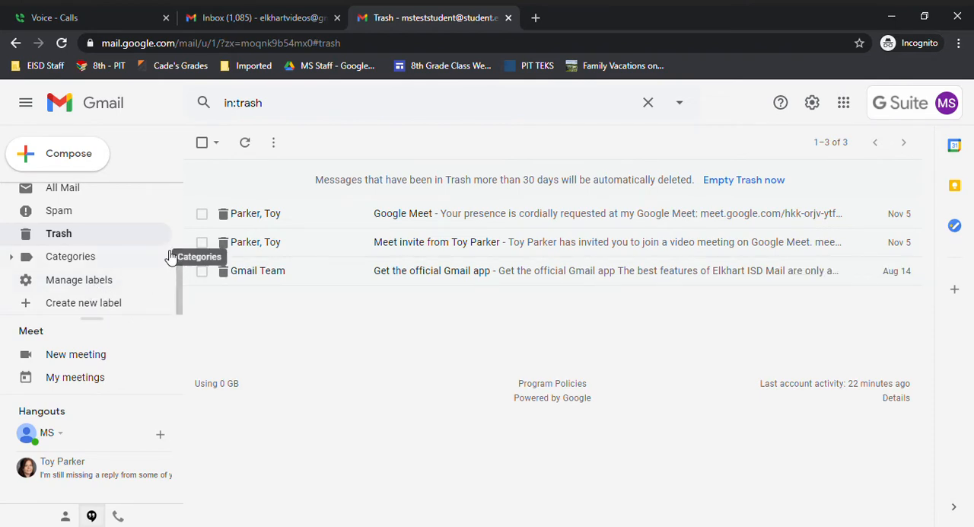
scroll(170, 256, up, 5)
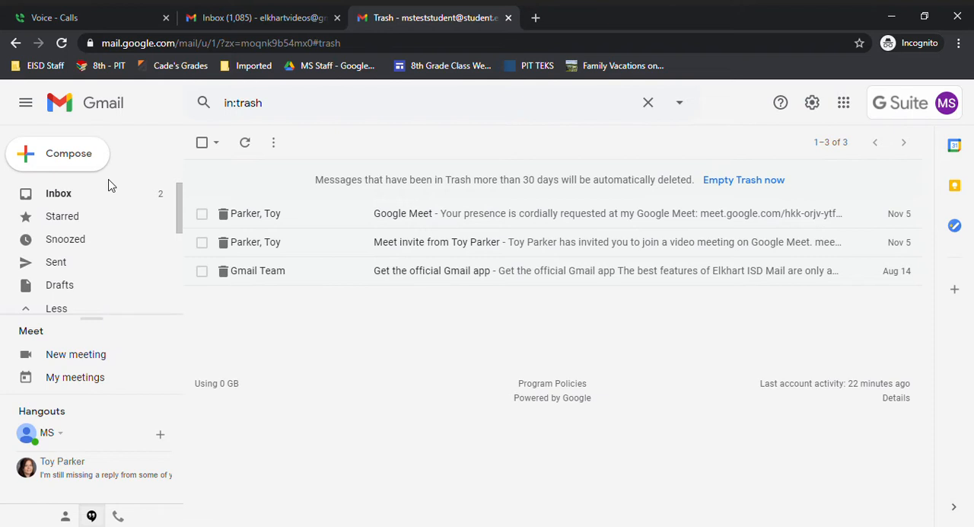
Step: Compose a new message and enter the test student's e-mail address as the recipient
click(77, 154)
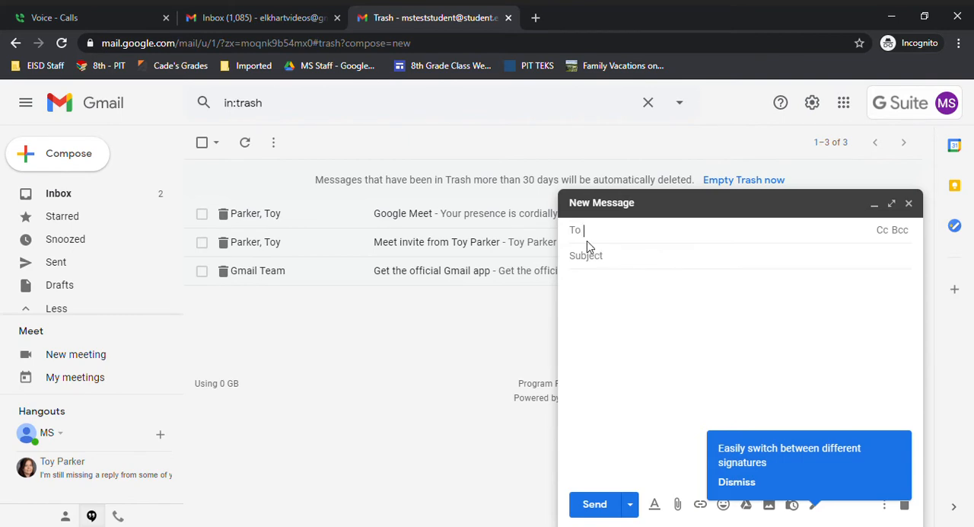
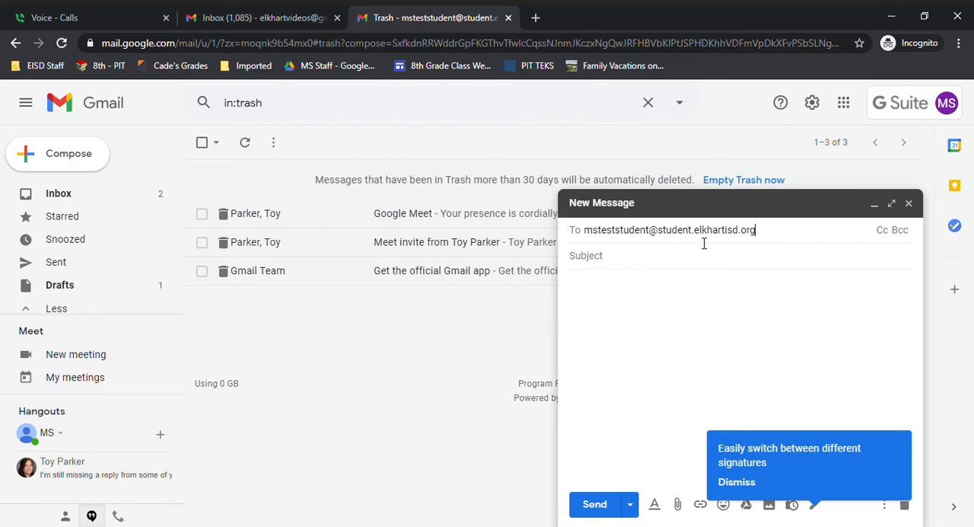
Step: Set the message subject to "My Favorite Place"
click(610, 265)
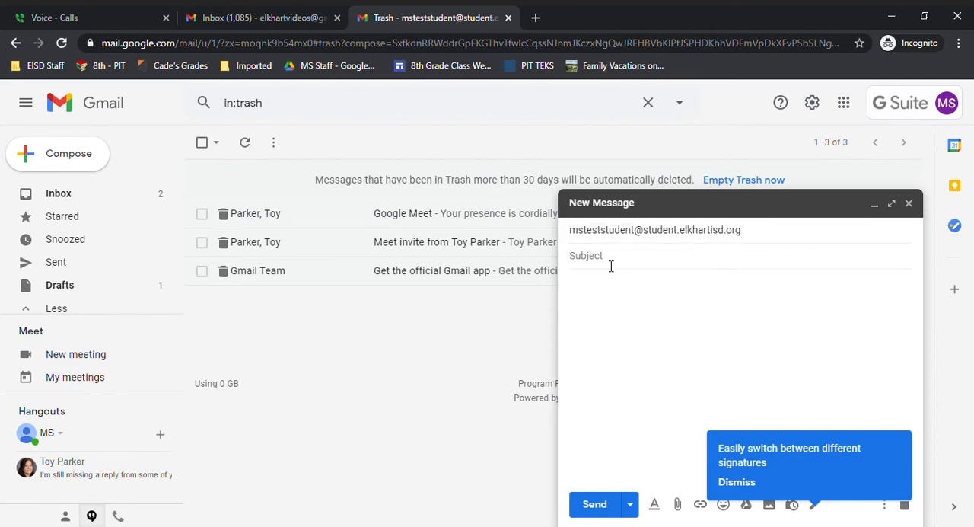
text(My Fo)
text(vorite Place)
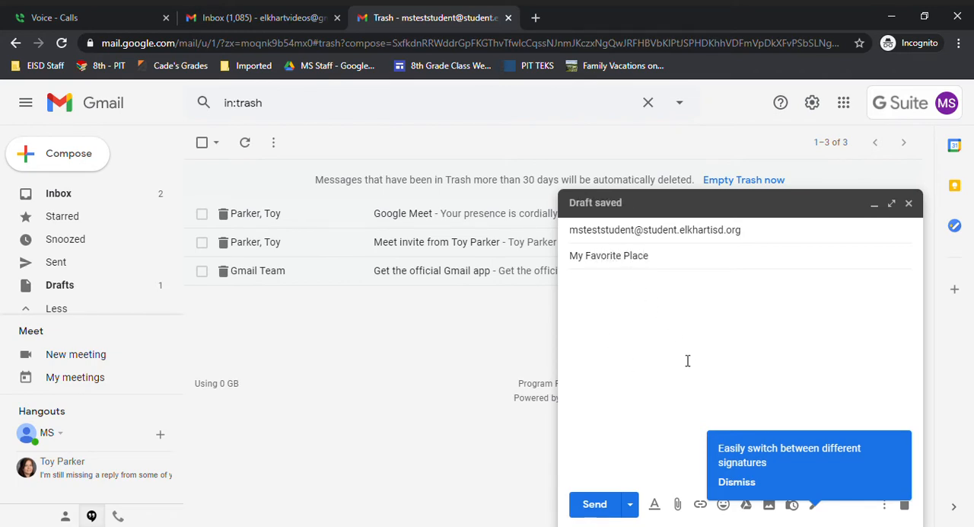
Step: Dismiss the signatures tip and write "Sitka, Alaska" and "Population 8,900" as the first two lines of the message body
click(753, 485)
click(596, 300)
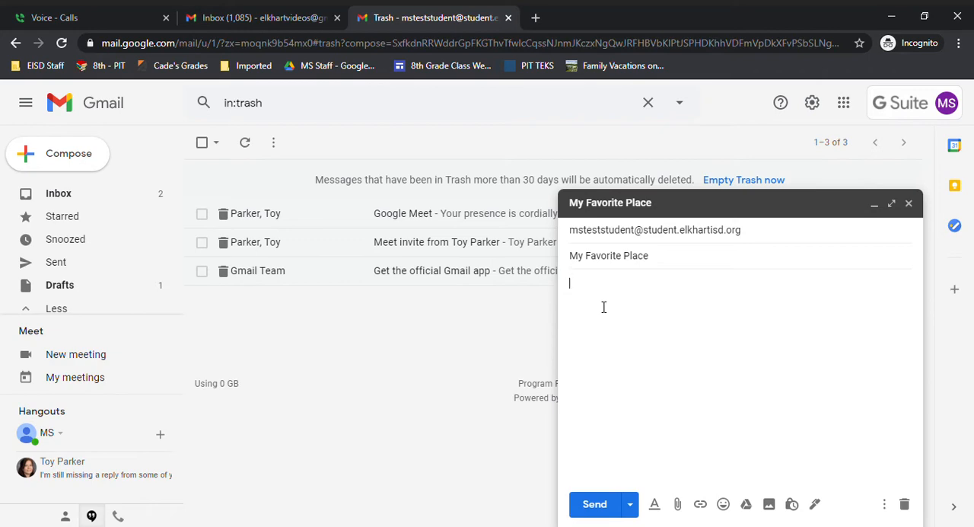
text(Sitka, Alaska)
key(Return)
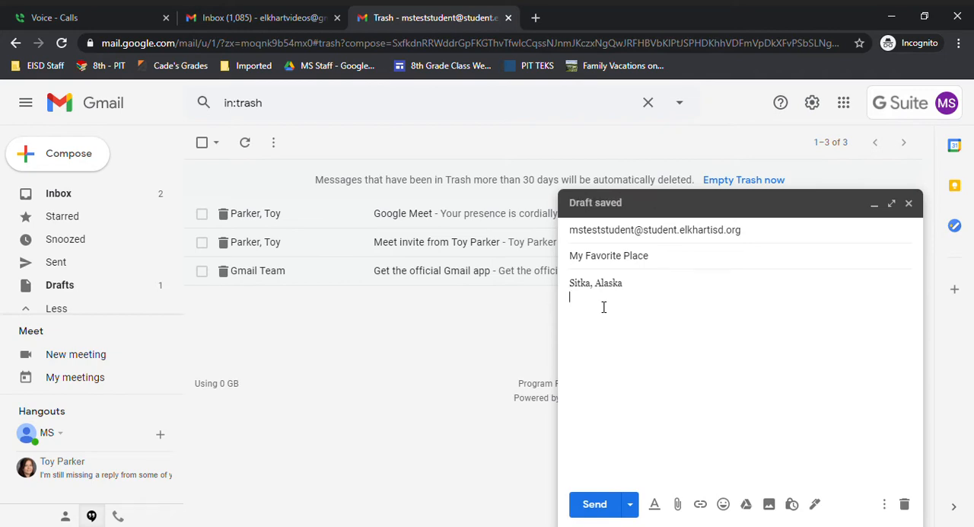
text(Population 8)
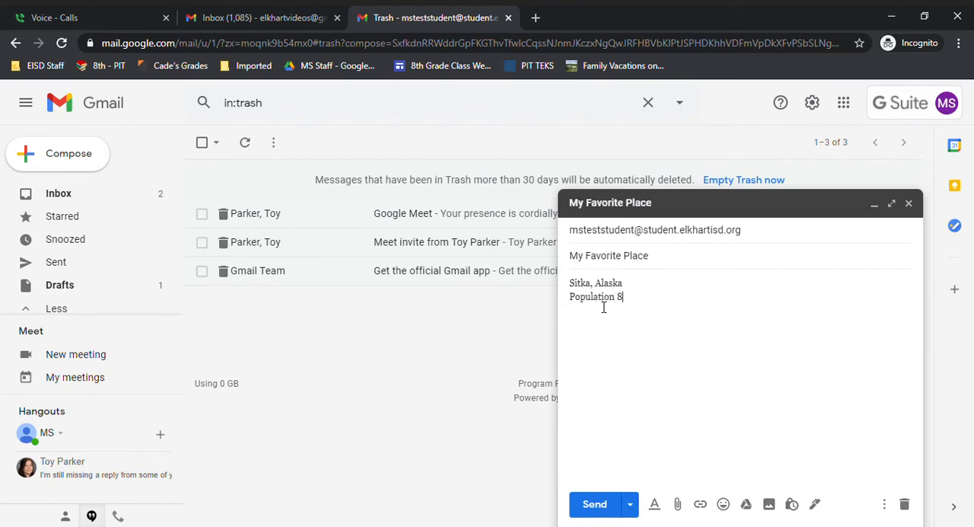
text(,900)
key(Return)
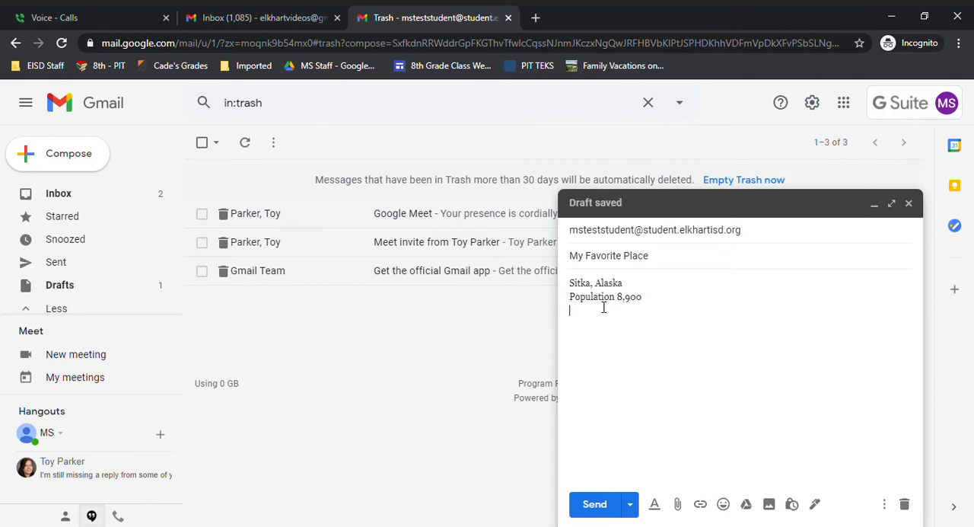
Step: Add a third body line, "One thing I like about Sitka is the beautiful scenery.", accepting the suggested grammar correction "Sitka is the"
text(One thing I like about Sitka)
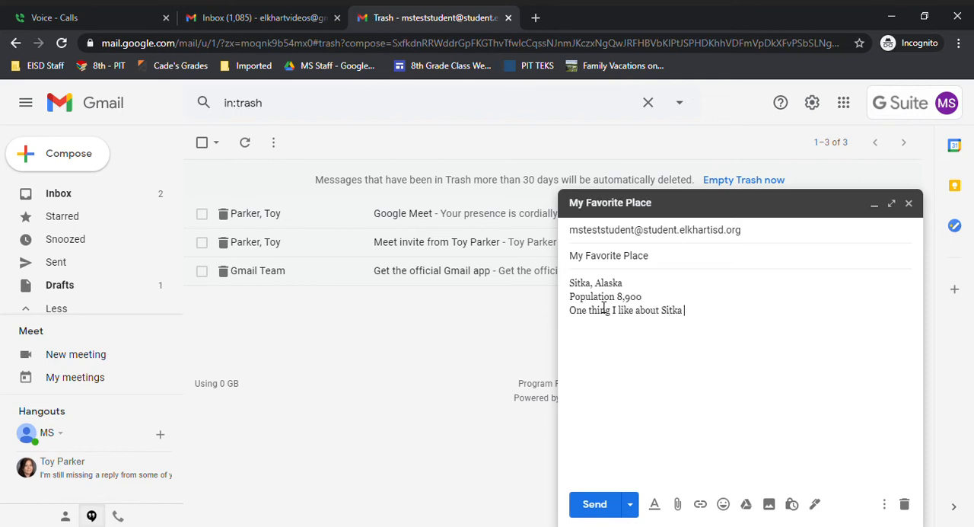
text( the beautiful scener)
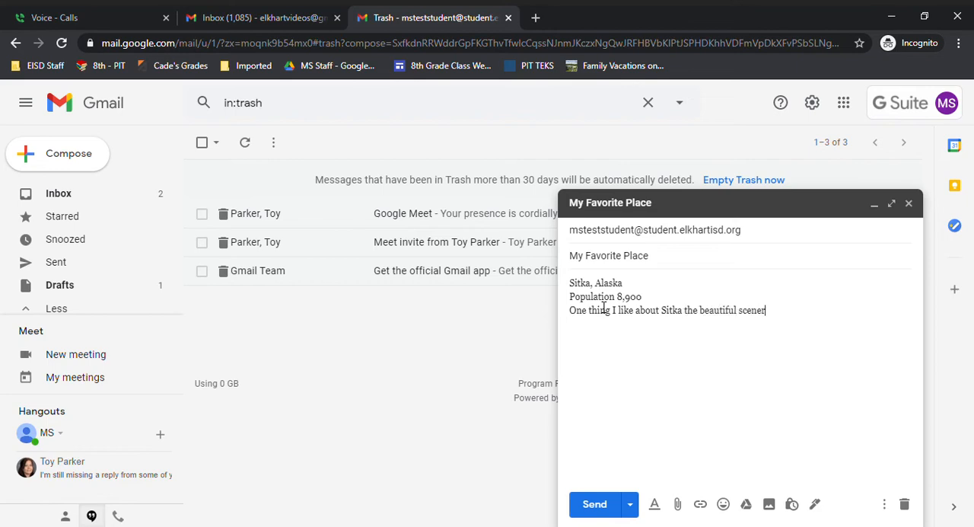
text(y.)
click(688, 312)
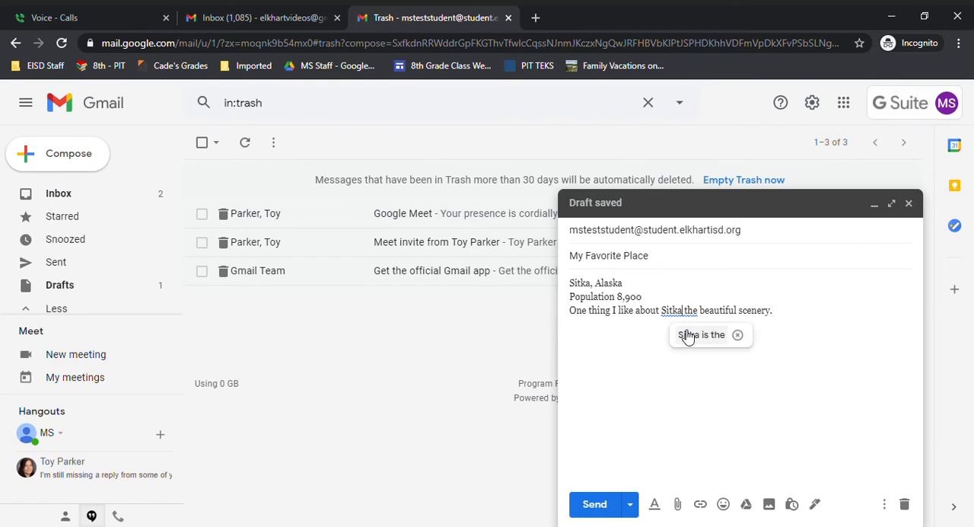
click(688, 335)
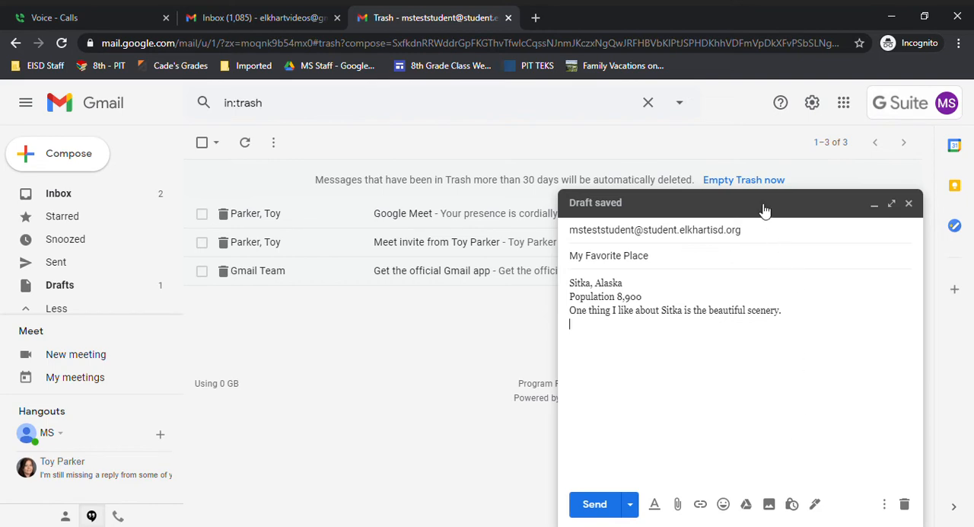
Step: Attach the photo IMG_1858.JPG to the message in full-screen view and send it
click(892, 204)
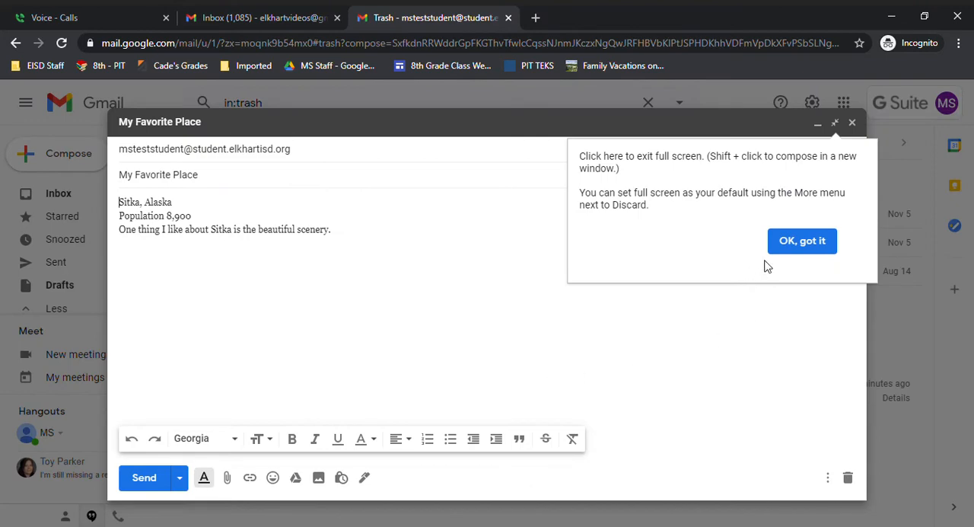
click(796, 243)
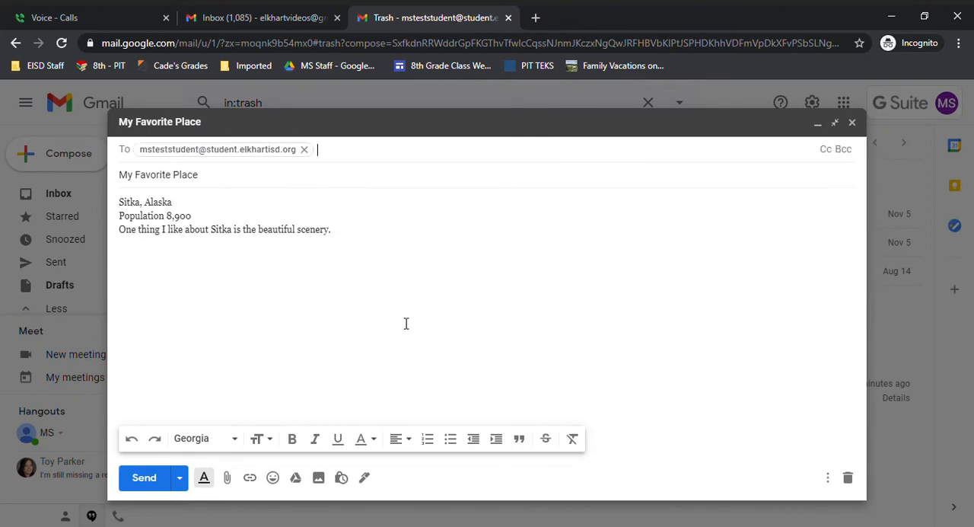
click(228, 478)
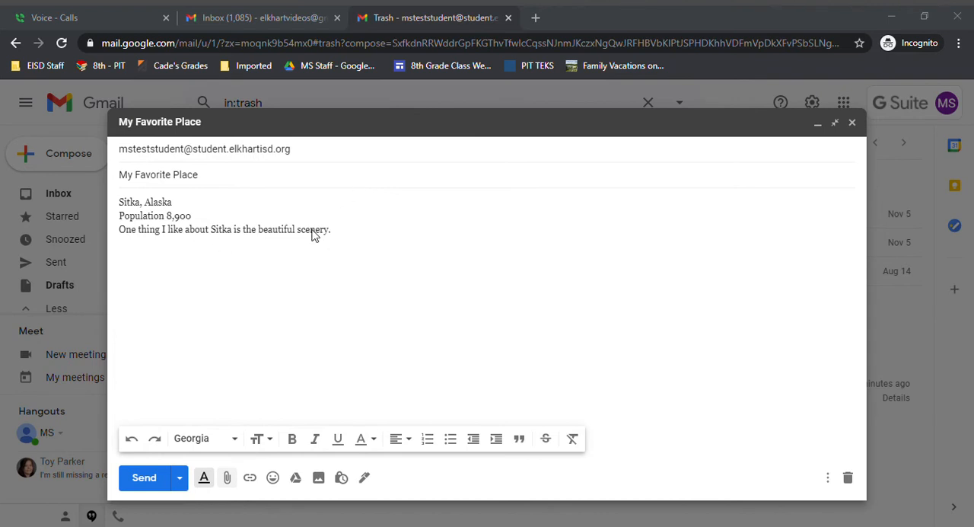
double_click(426, 209)
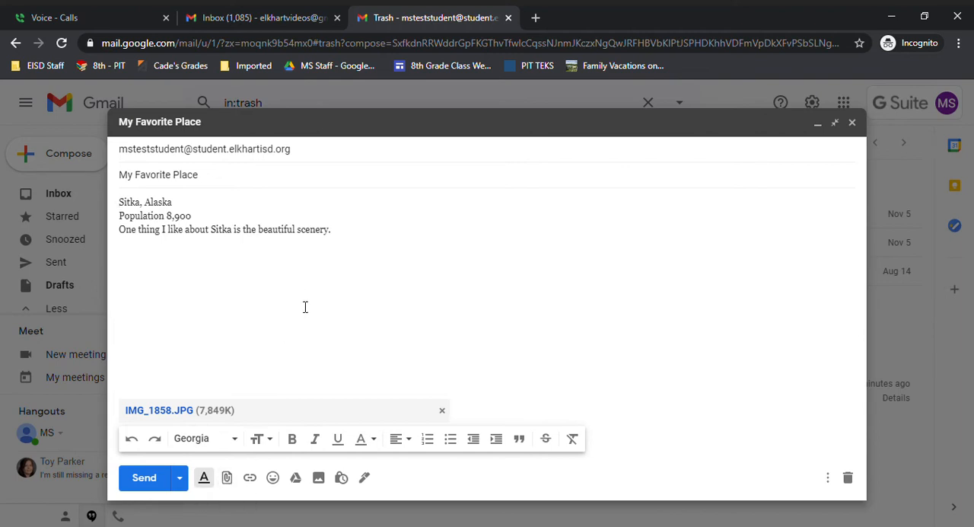
click(142, 479)
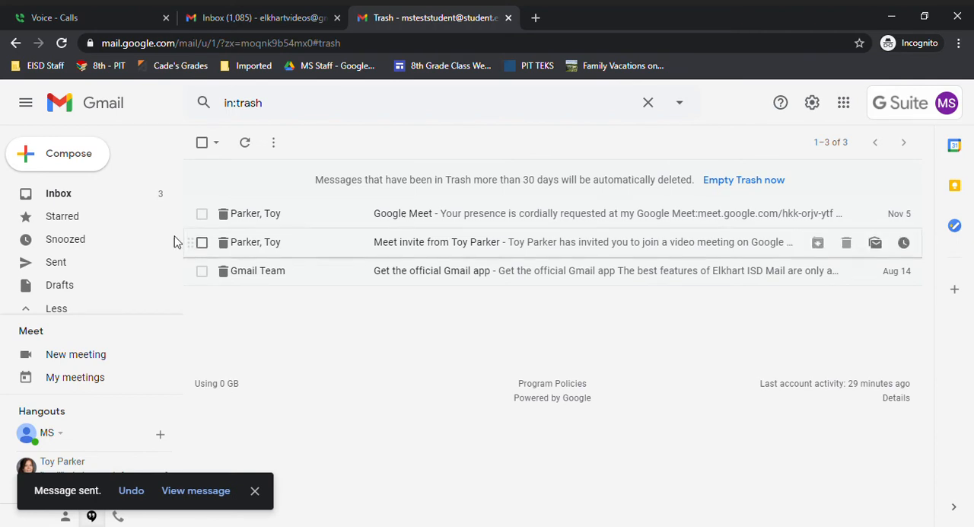
Step: Start a new message, enter the student recipient's e-mail address, and expand the message to full-screen view
click(67, 157)
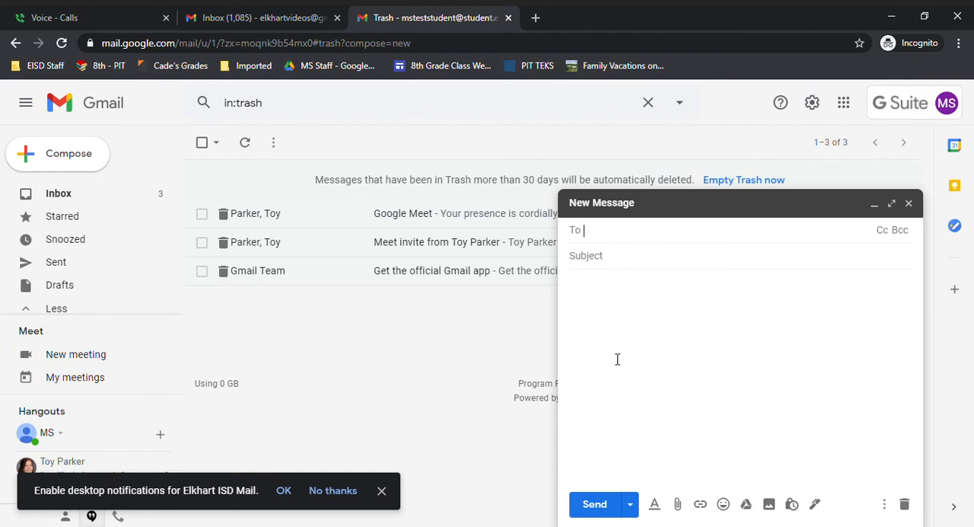
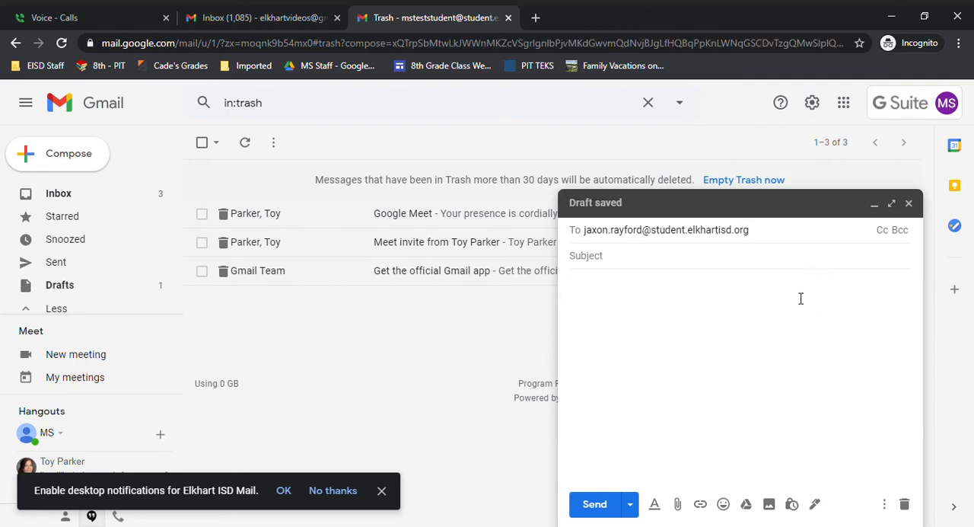
click(891, 203)
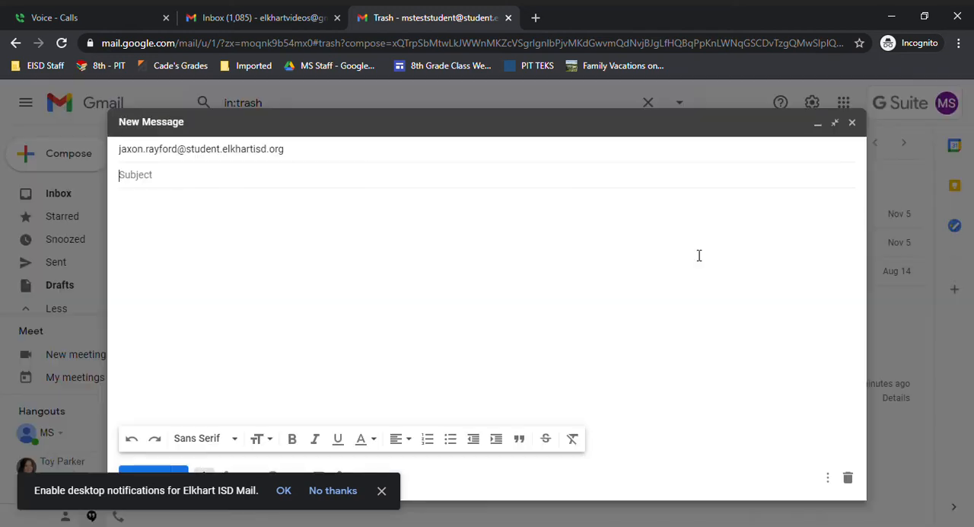
Step: Add the test student account's suggested e-mail address as a Cc recipient of the message
click(533, 155)
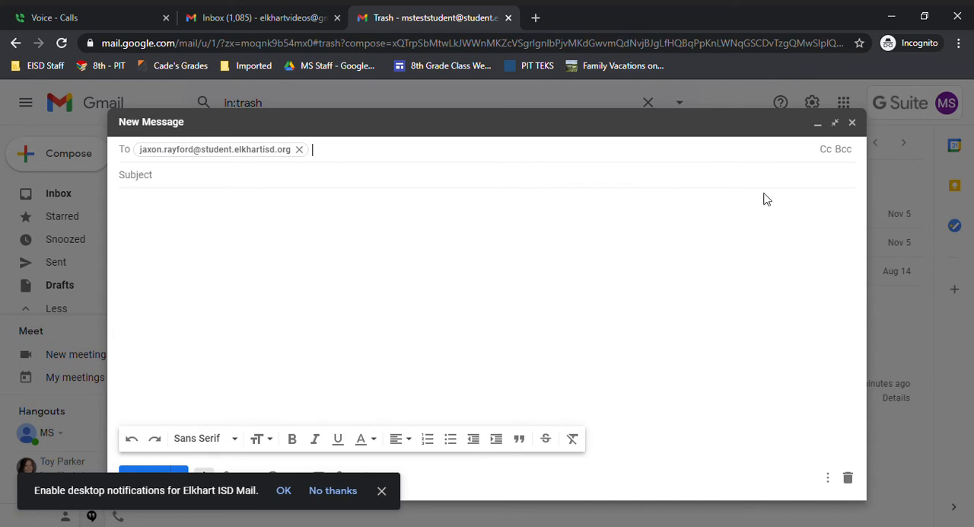
click(826, 150)
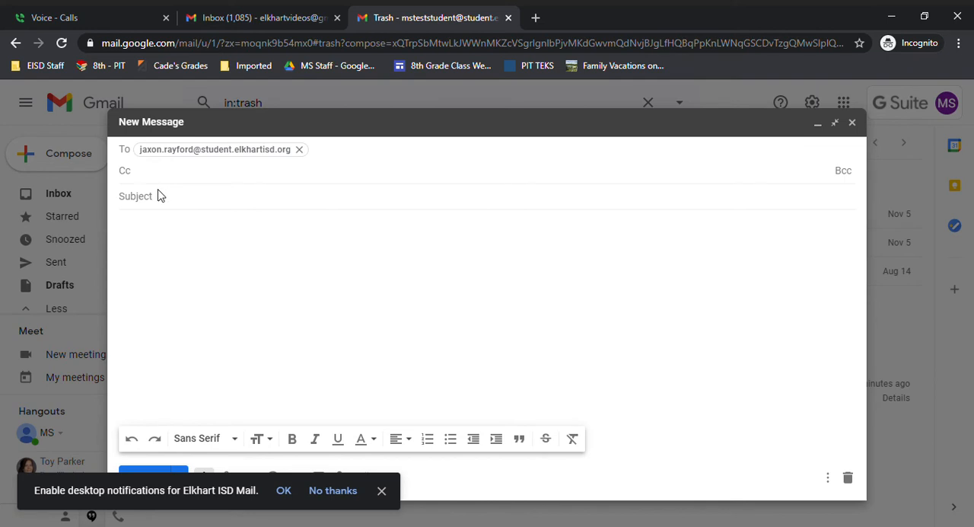
text(mst)
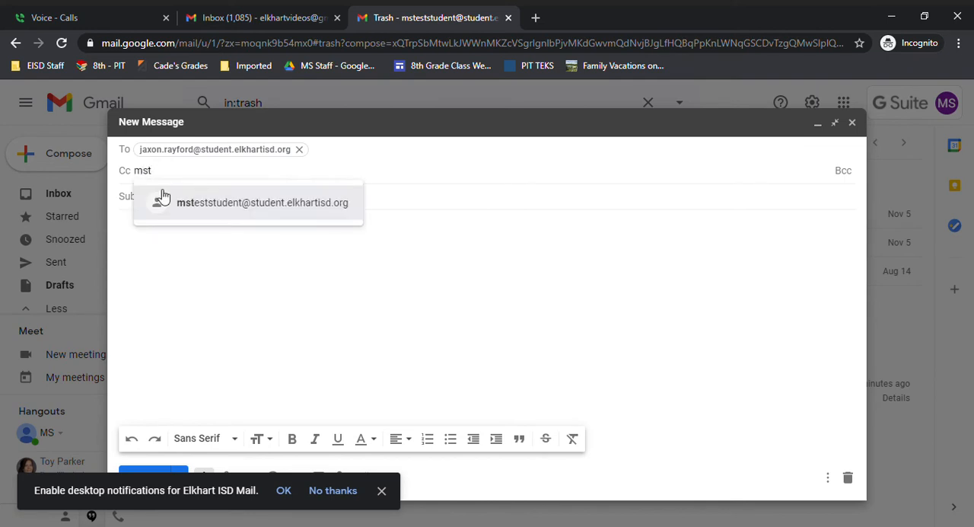
click(202, 207)
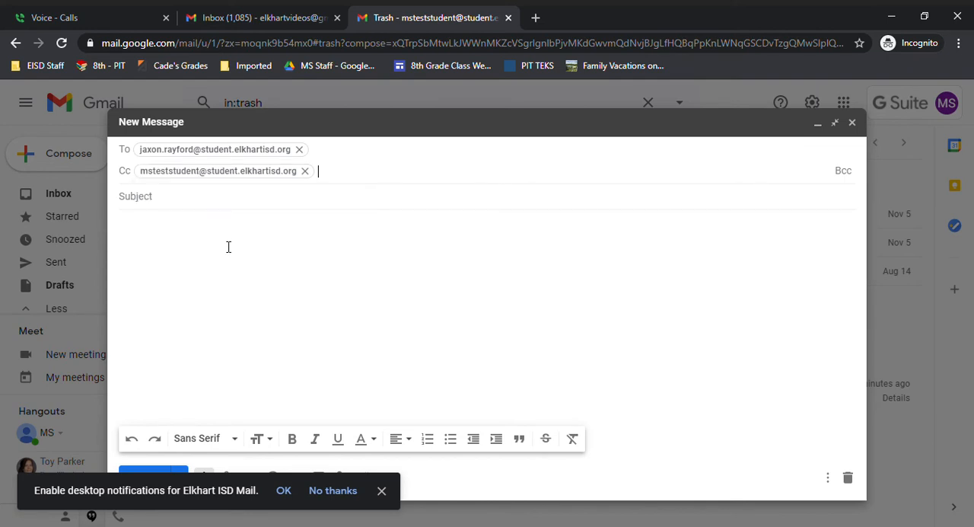
Step: Set the message subject to "Thanksgiving"
click(185, 201)
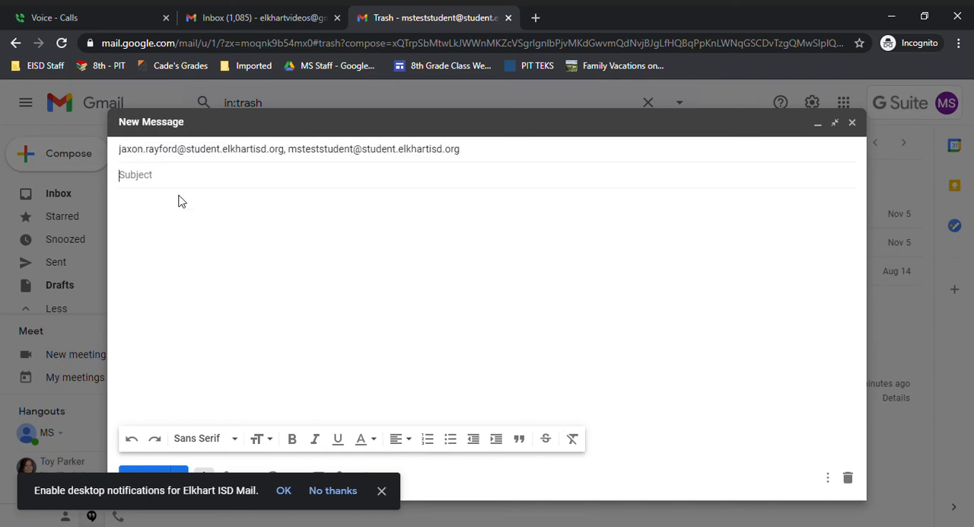
text(Thanksgiving)
Step: Write "My favorite Thanksgiving food is cookies." in the message body
click(180, 237)
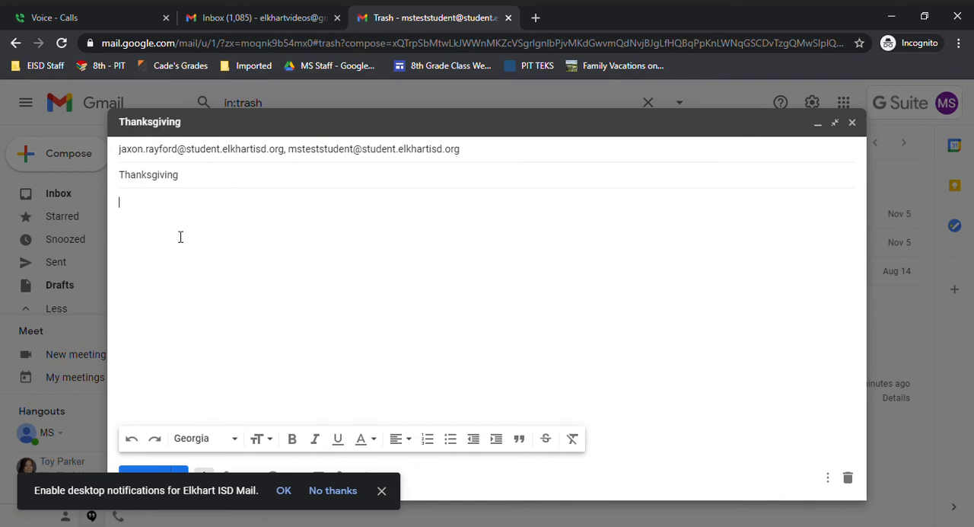
text(My favorite Thanksgiving Foo)
key(BackSpace)
key(BackSpace)
key(BackSpace)
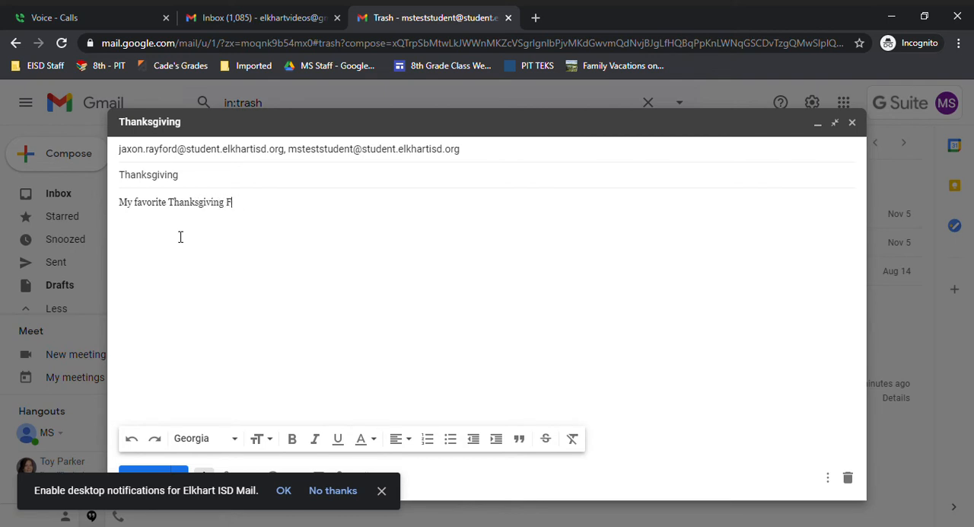
text(food is cookies.)
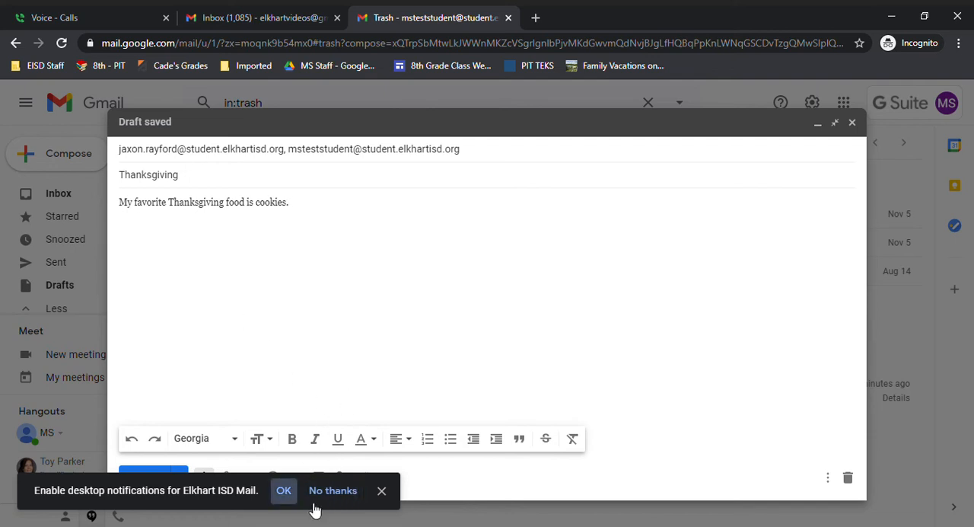
Step: Accept the desktop notifications prompt and upload the photo cookies.jpg inline below the body sentence
click(286, 491)
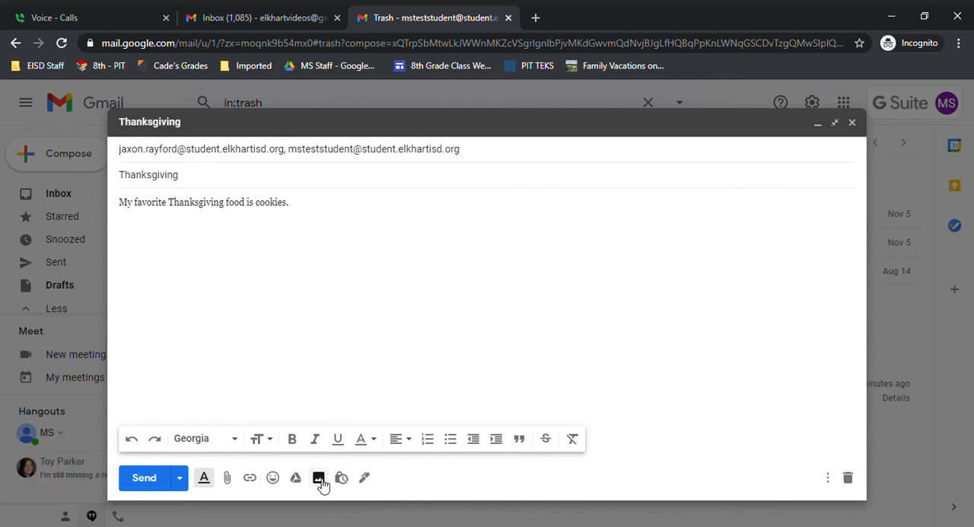
click(301, 213)
click(319, 478)
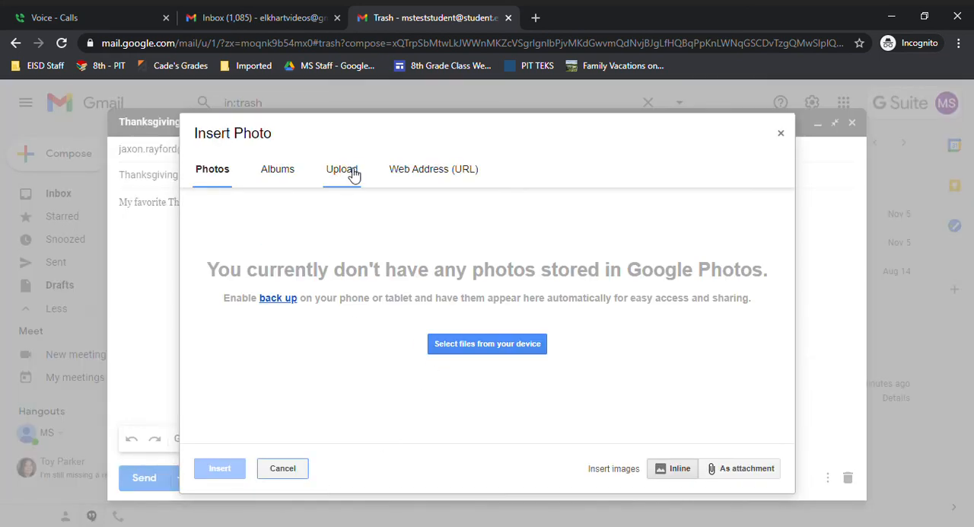
click(351, 173)
click(484, 347)
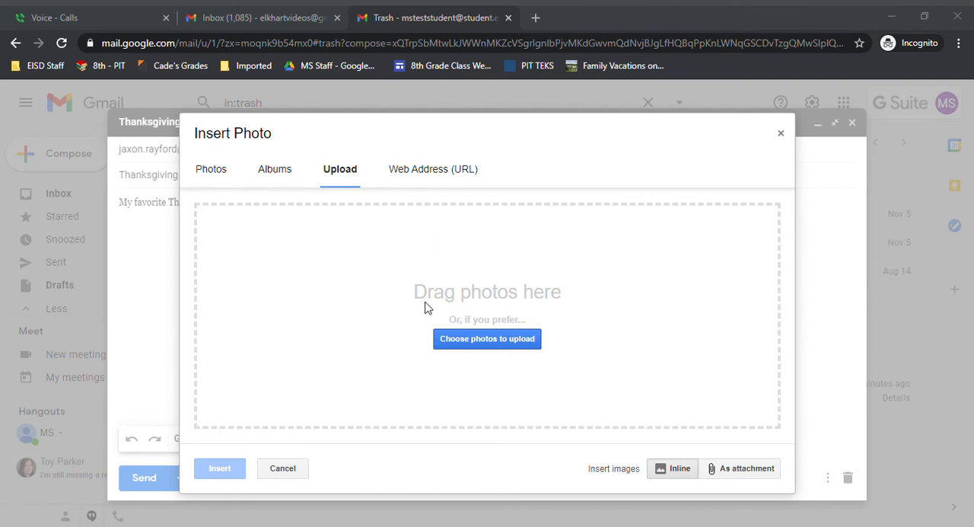
click(375, 329)
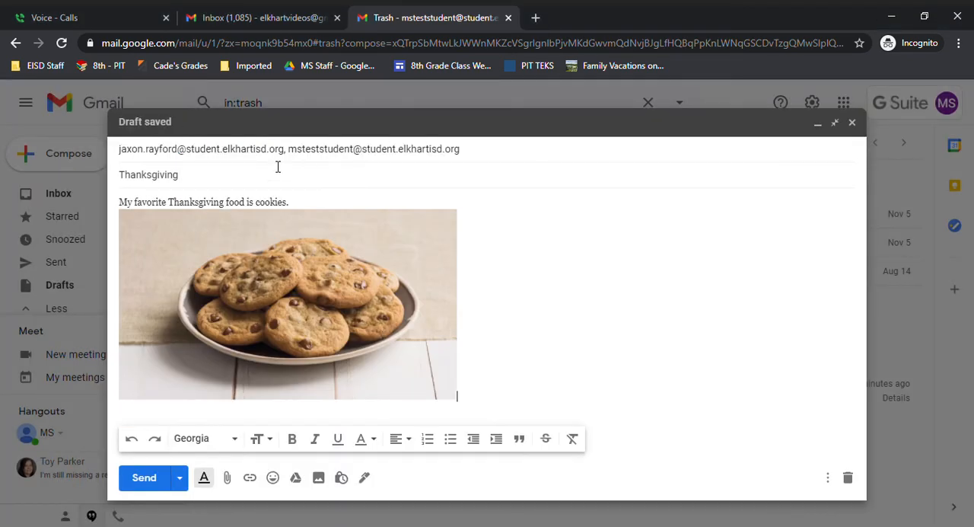
Step: Shrink the inline cookie photo to about two-thirds of its width and send the Thanksgiving message
click(344, 297)
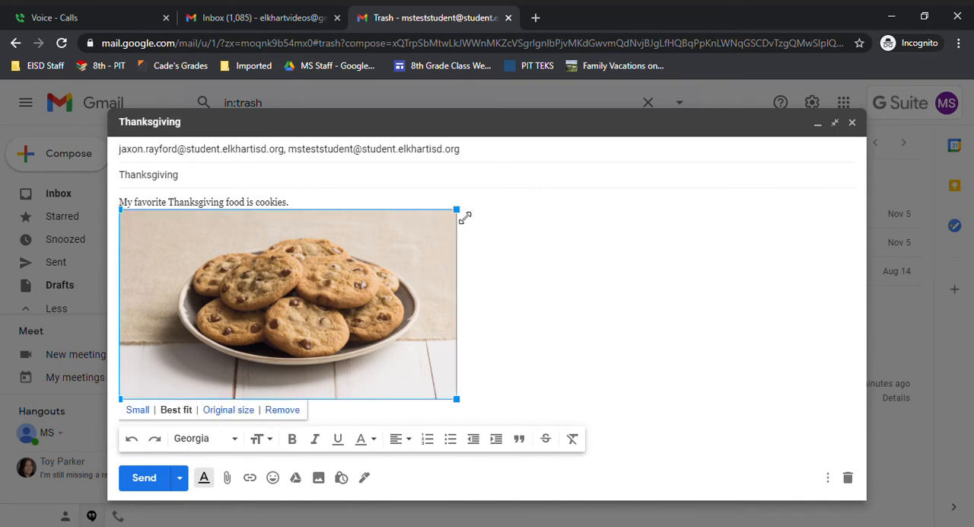
drag(463, 215, 337, 279)
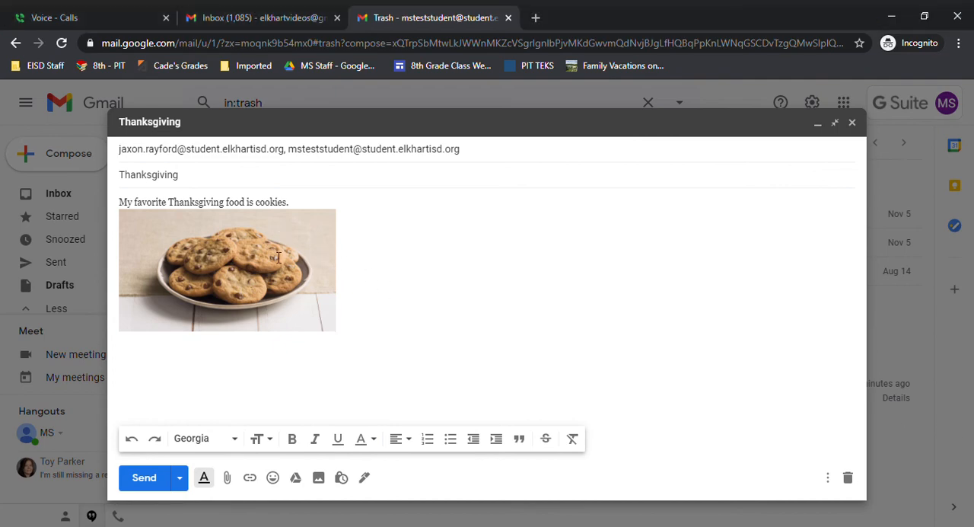
click(145, 477)
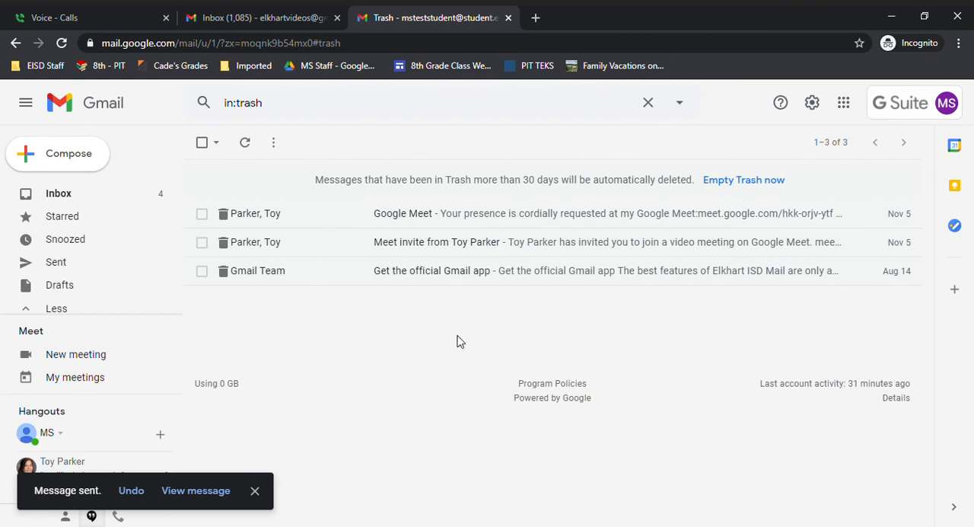
Step: Open the "Favorite Place" email from the inbox and write the reply "My favorite place is Sitka, Alaska."
click(82, 199)
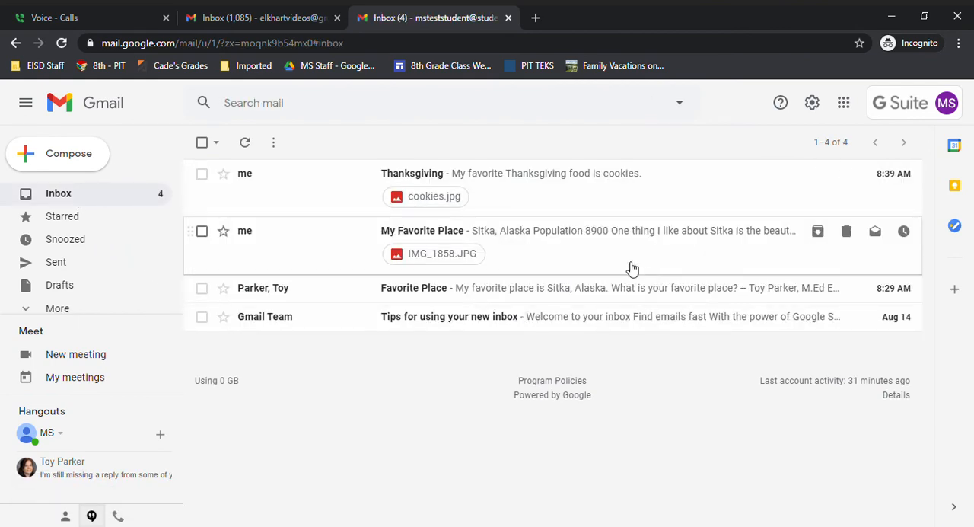
click(550, 296)
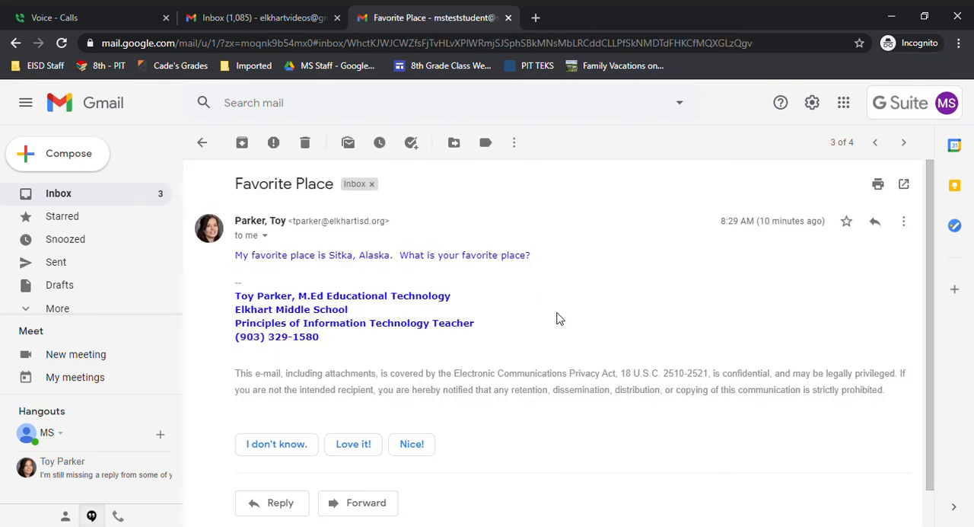
click(873, 222)
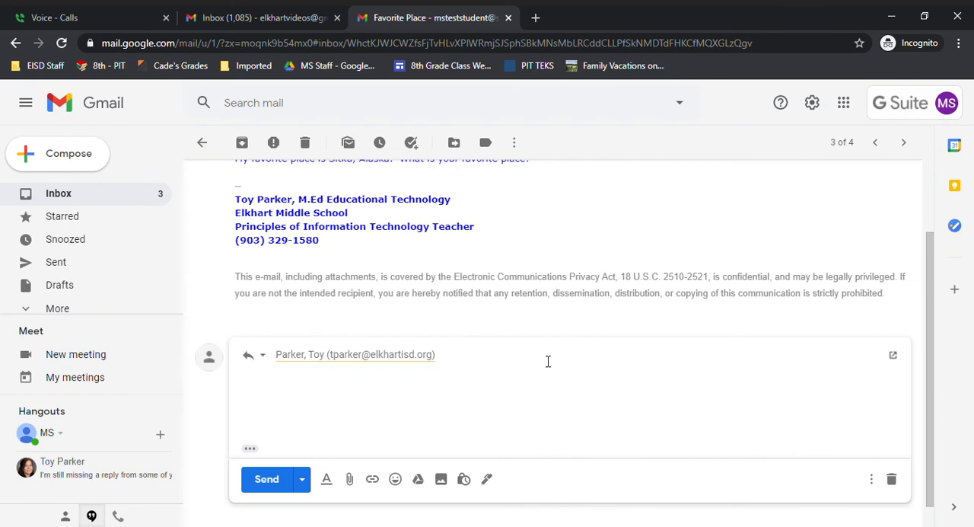
text(My favorite place is Sitka, Alaska.)
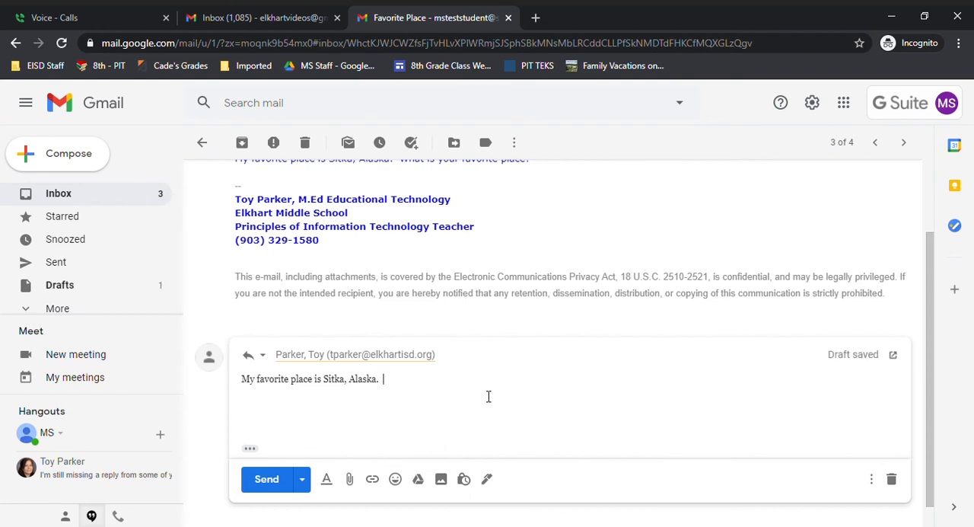
Step: Add four victory-hand emojis after the reply sentence and send the reply
scroll(487, 407, up, 3)
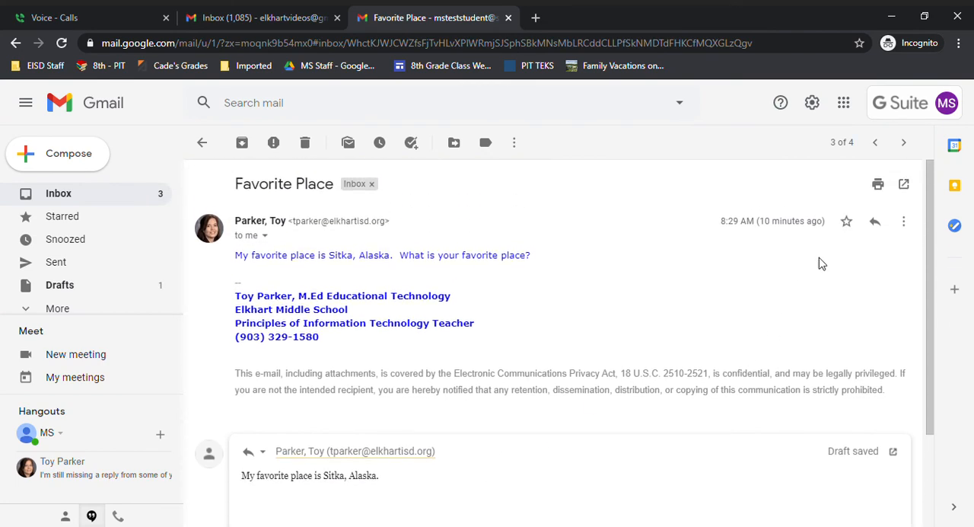
scroll(525, 343, down, 2)
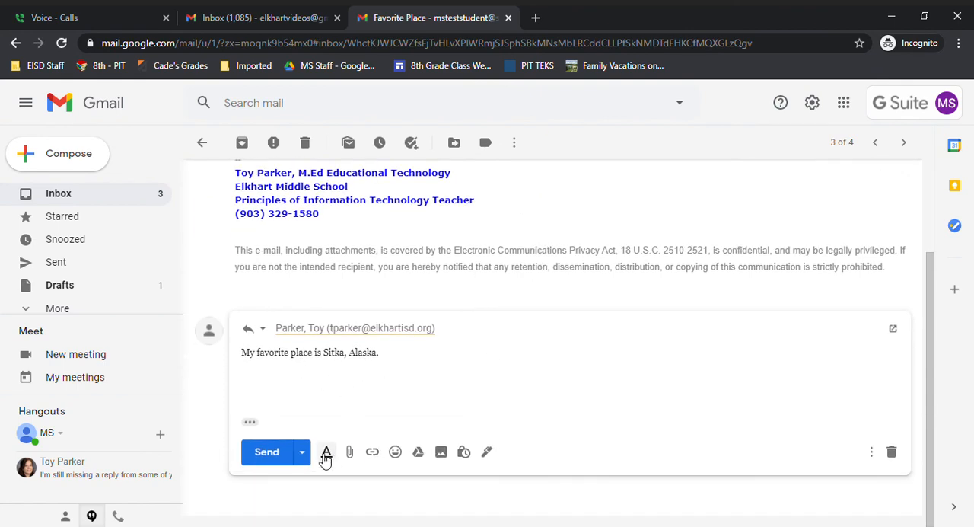
click(397, 452)
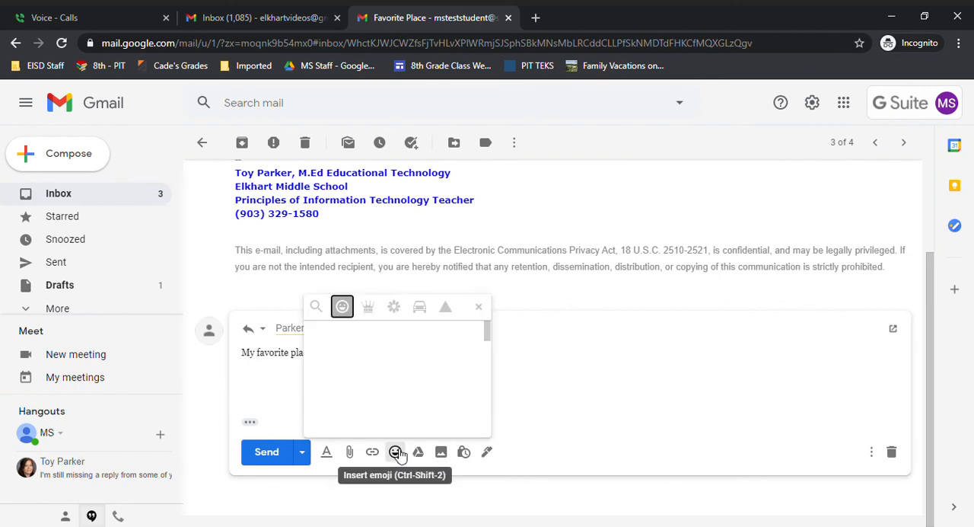
scroll(428, 381, down, 10)
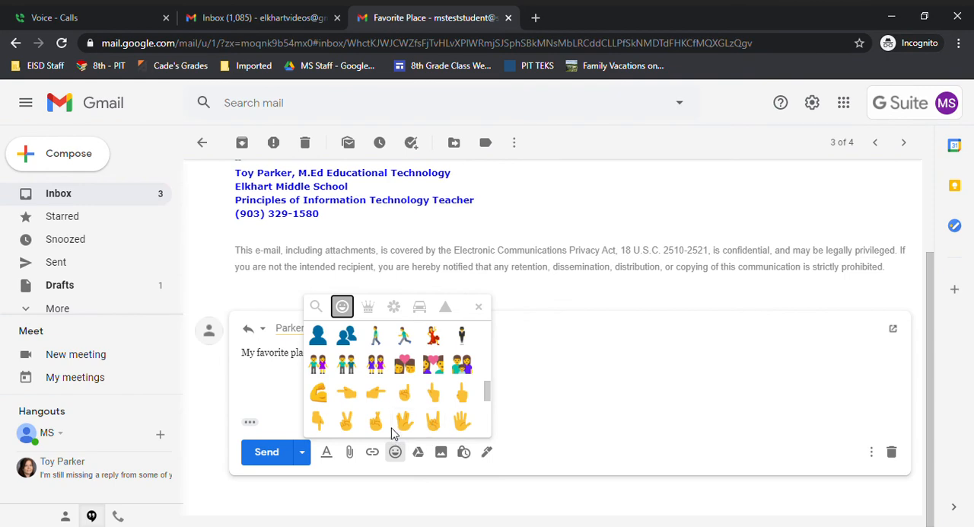
click(351, 421)
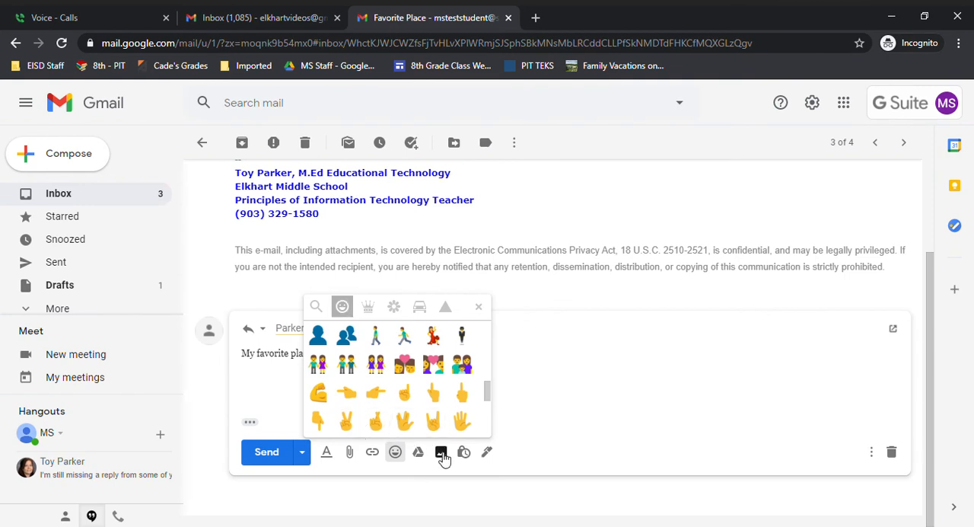
click(346, 424)
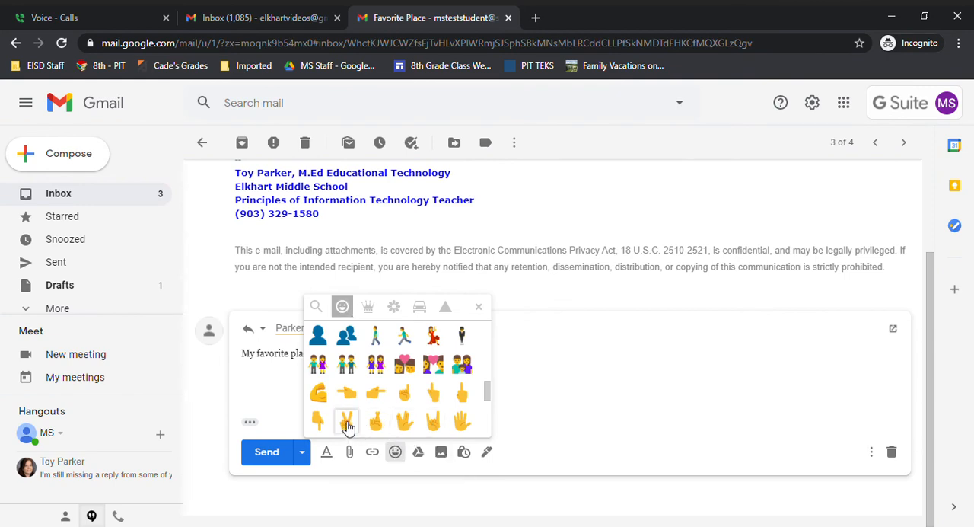
click(475, 307)
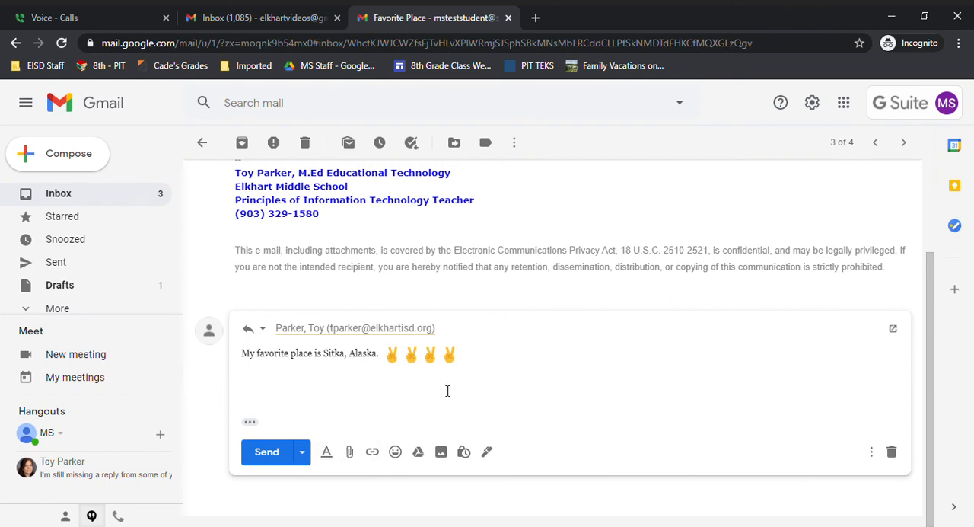
click(271, 453)
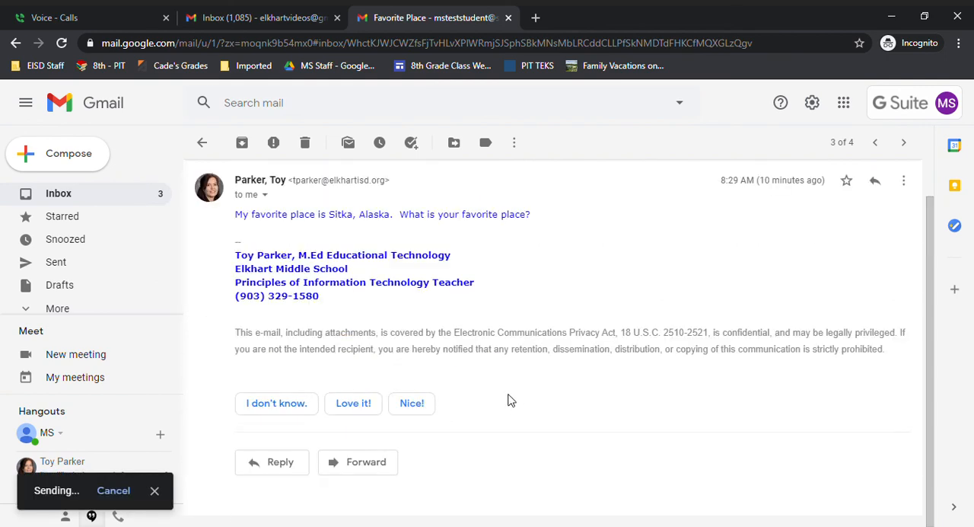
Step: Return to the inbox, reopen the "Favorite Place" email and send a reply with the filler text "ksdjf;lajsd"
click(83, 196)
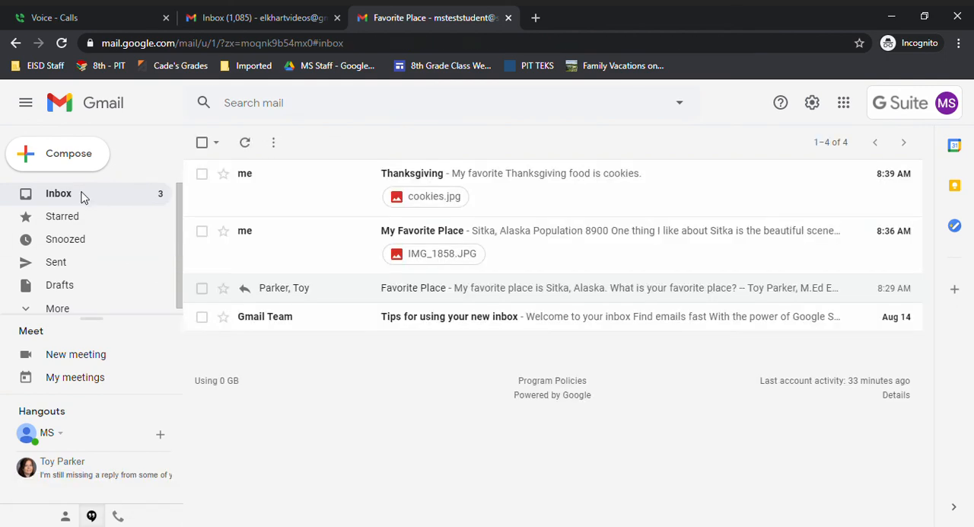
click(473, 290)
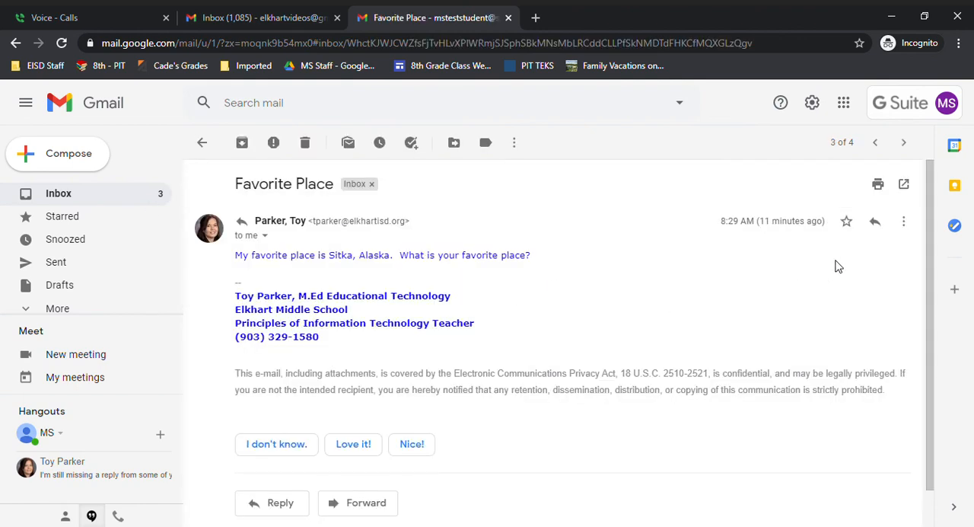
click(876, 222)
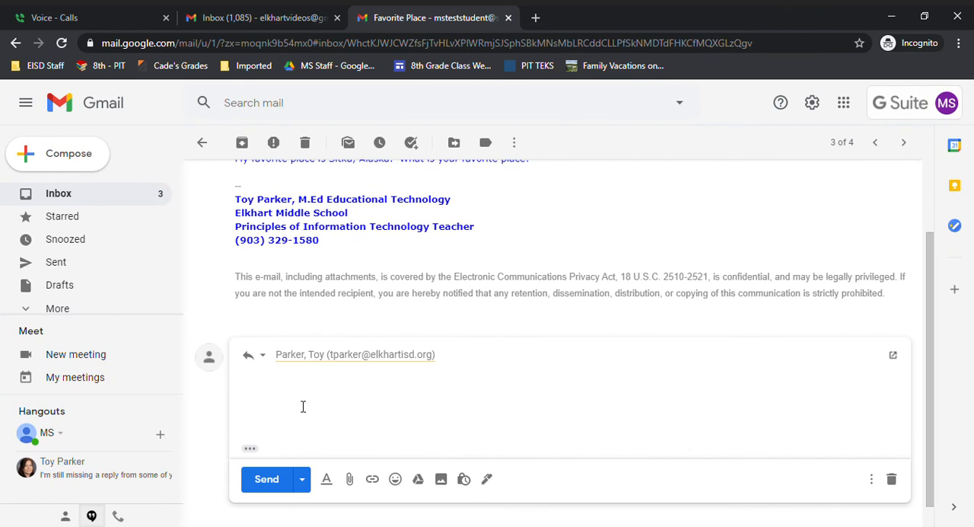
text(ksdjf;lajsd)
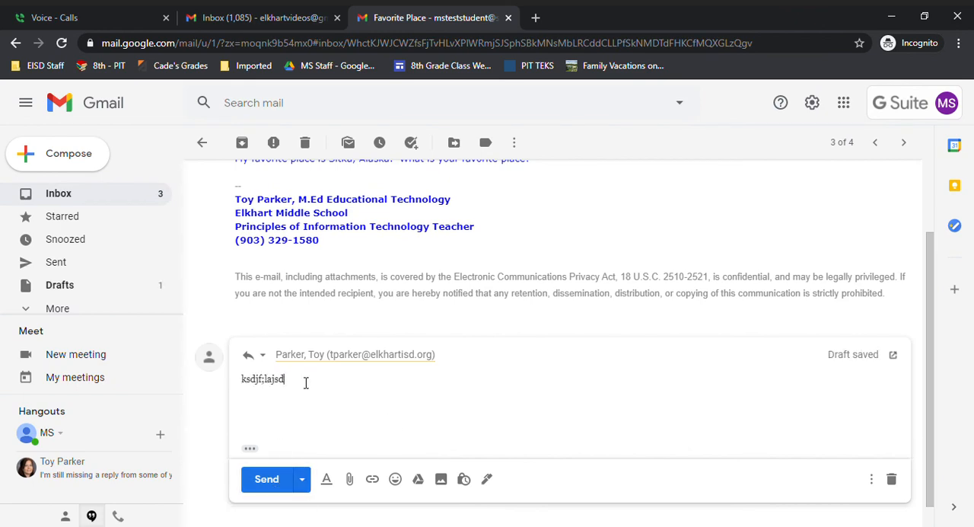
drag(305, 383, 244, 386)
click(269, 479)
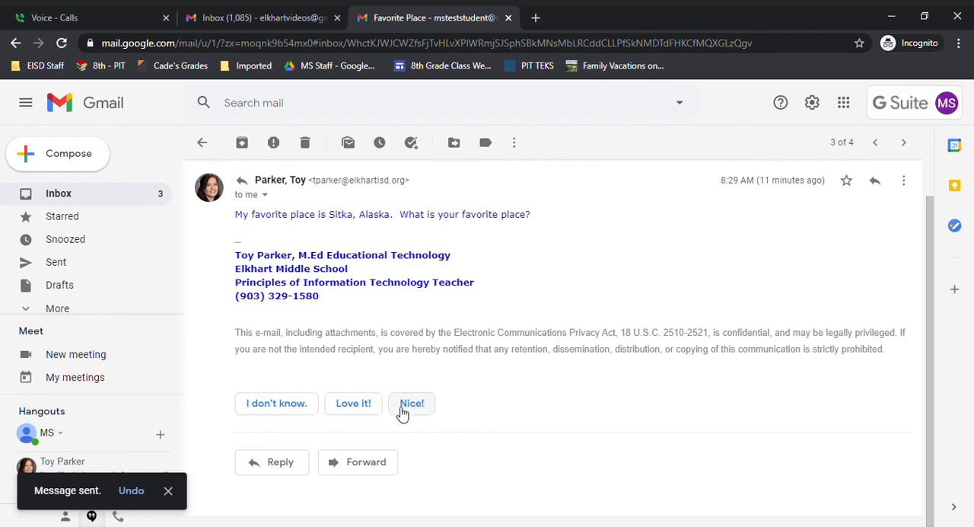
click(268, 461)
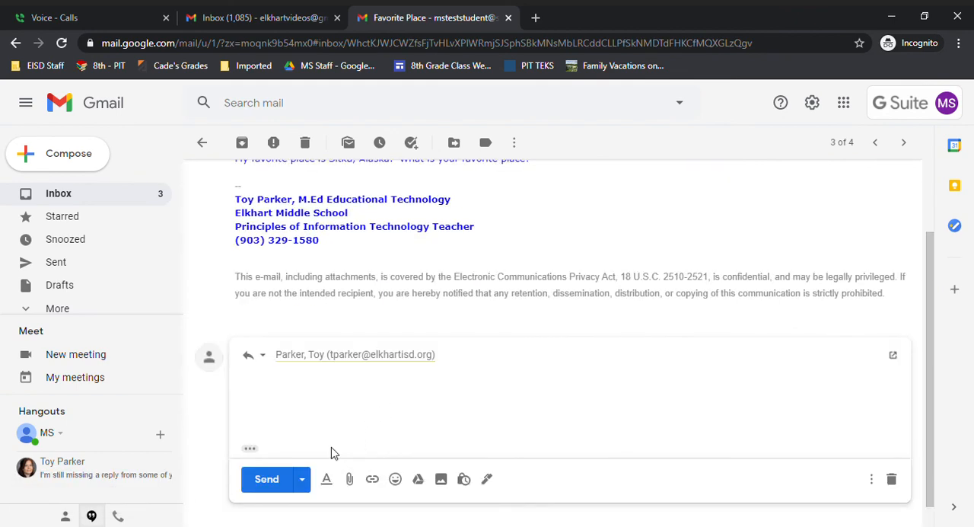
scroll(534, 332, up, 1)
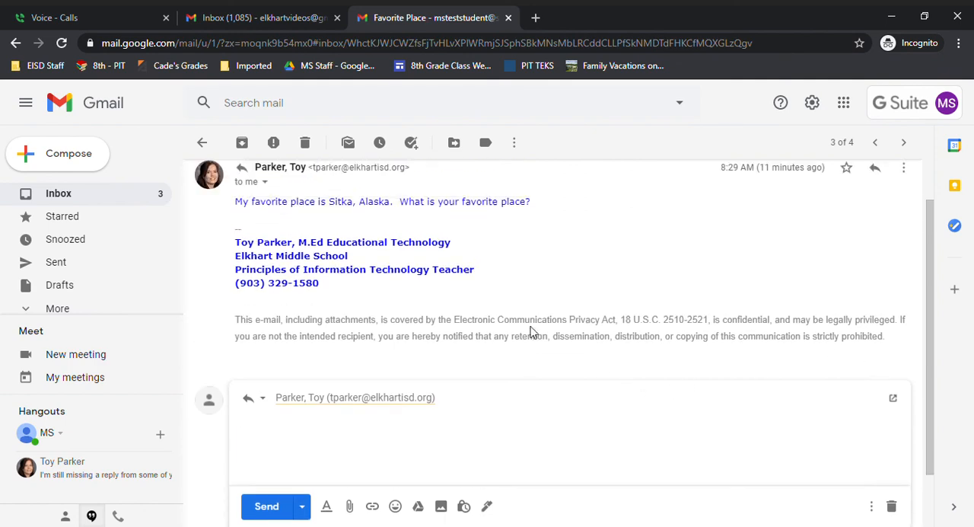
scroll(531, 332, up, 1)
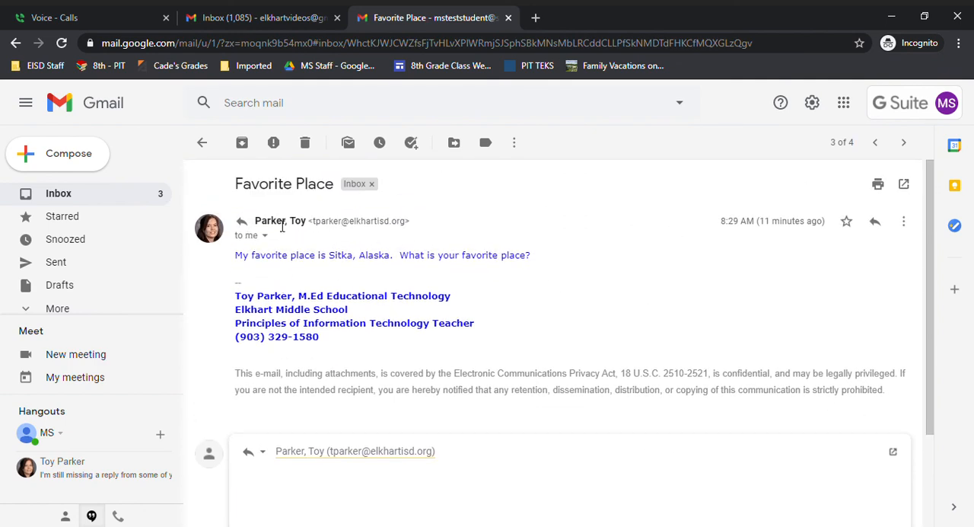
click(203, 142)
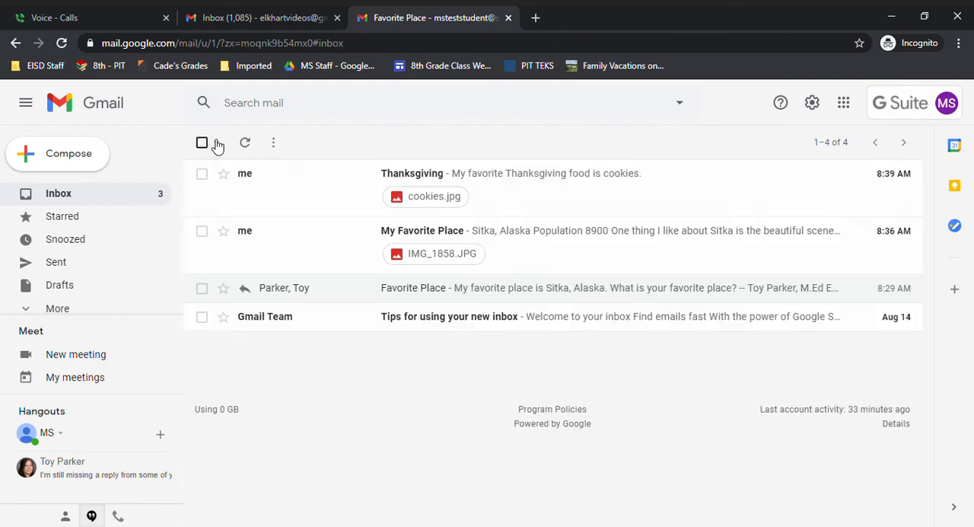
Step: Reopen the "Favorite Place" email, send the suggested reply "Love it!" and dismiss the sent notification
click(515, 289)
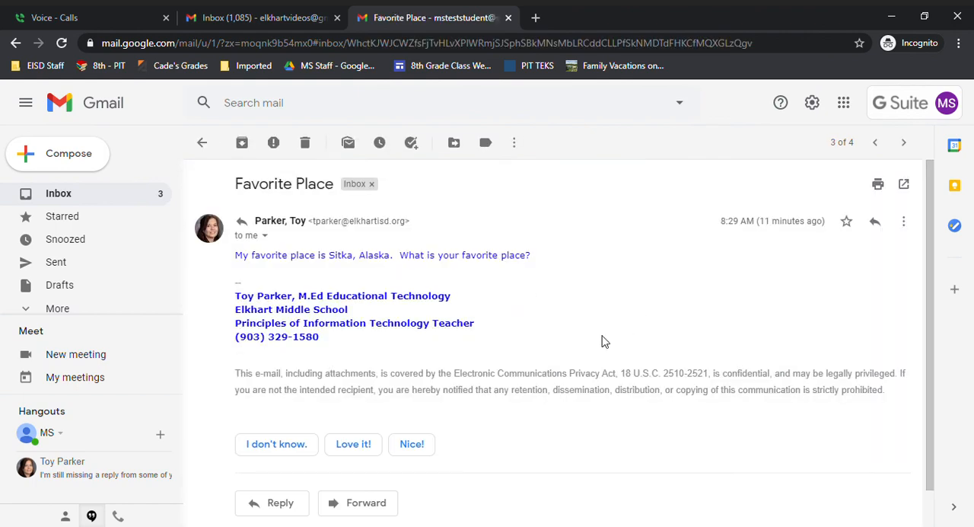
click(355, 445)
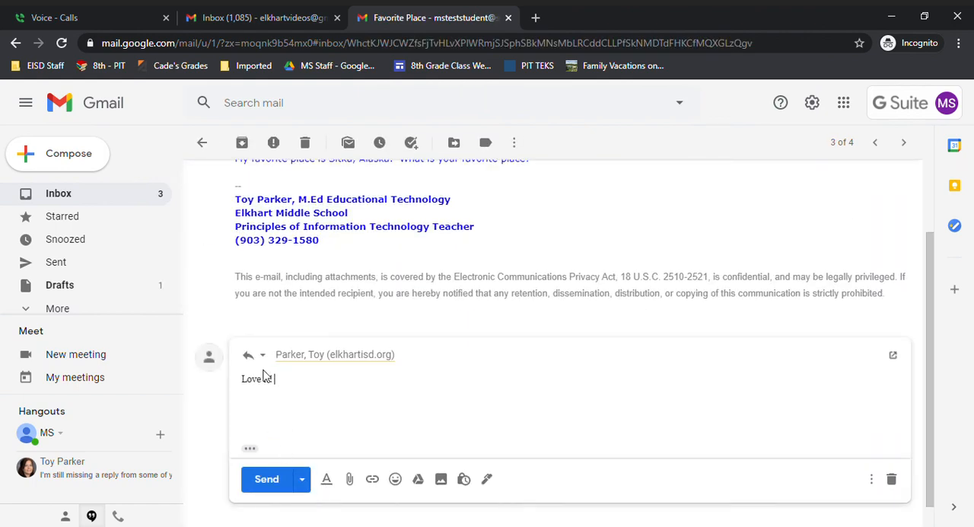
click(276, 479)
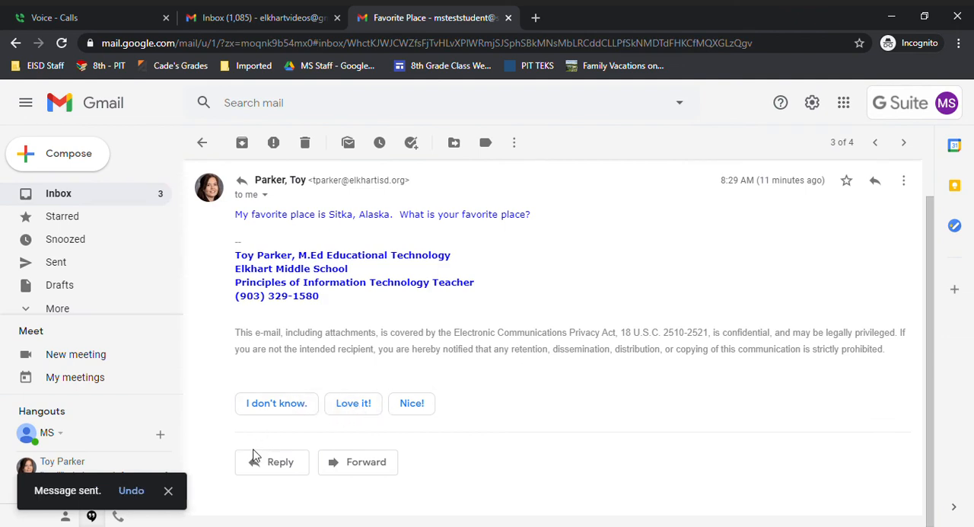
click(168, 491)
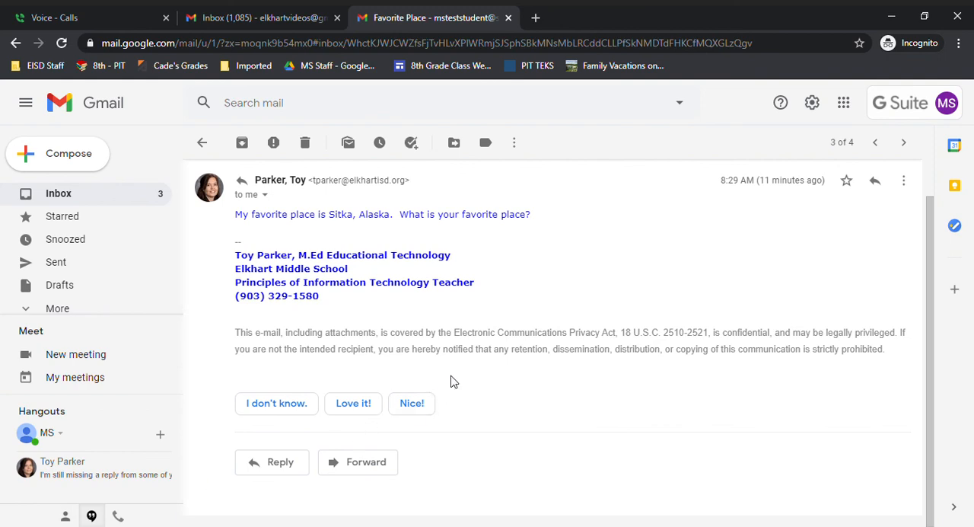